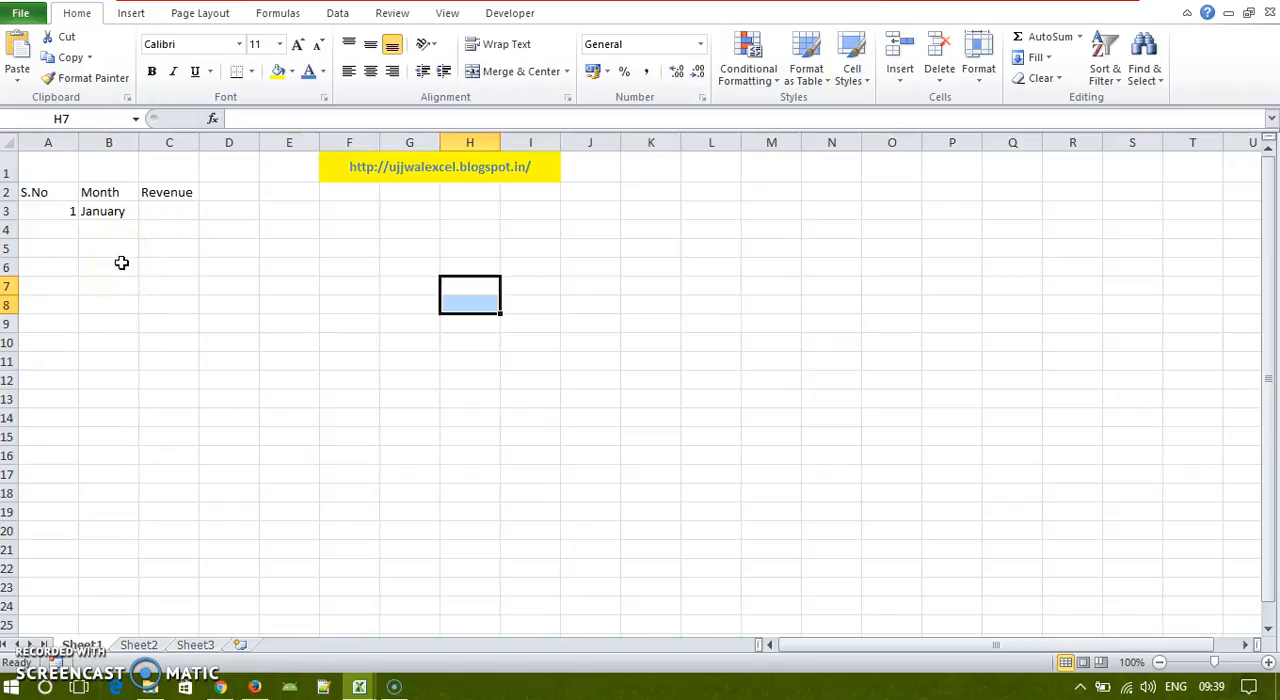
# Step: Enter 5000 as January's revenue in cell C3
pyautogui.click(128, 237)
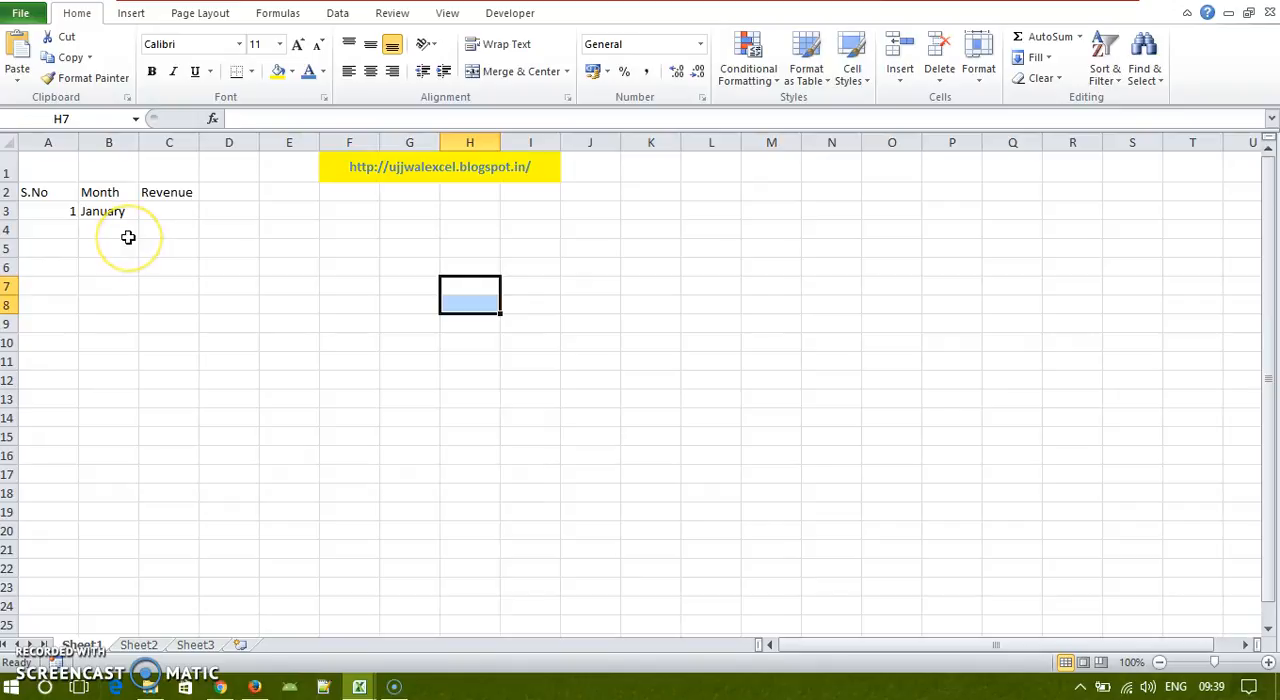
pyautogui.click(104, 177)
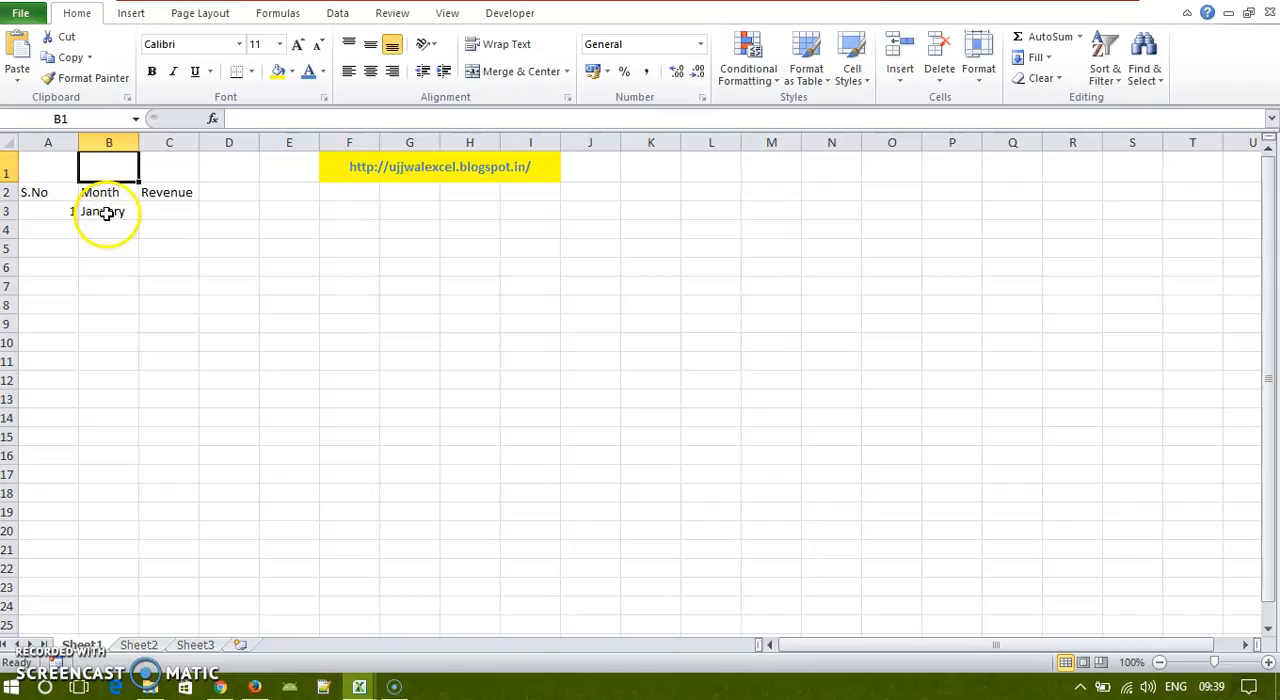
pyautogui.click(106, 212)
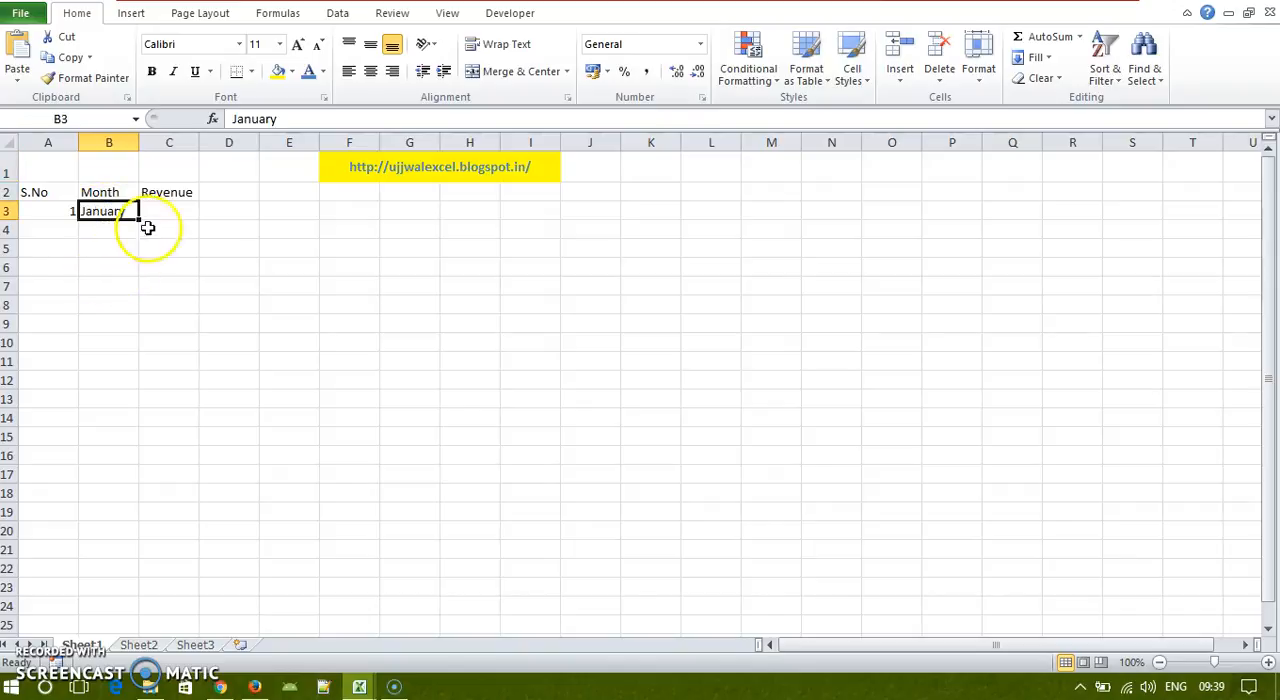
pyautogui.click(162, 208)
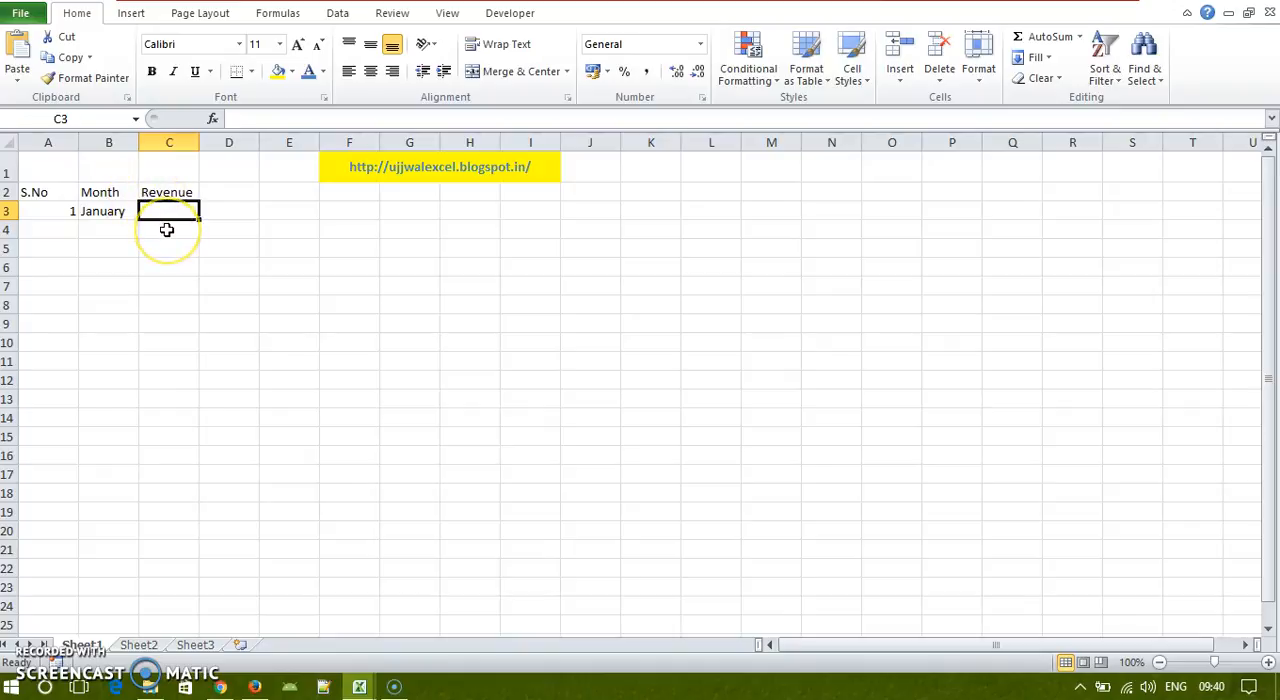
pyautogui.write('5000')
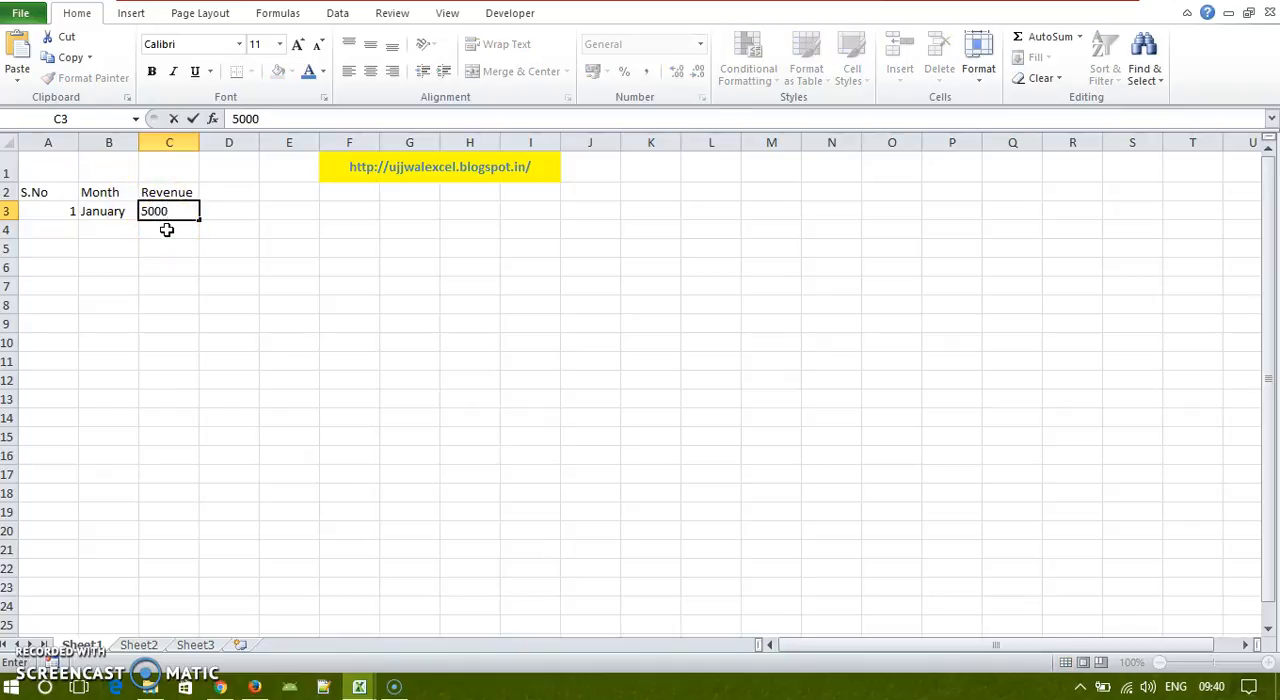
pyautogui.press('Return')
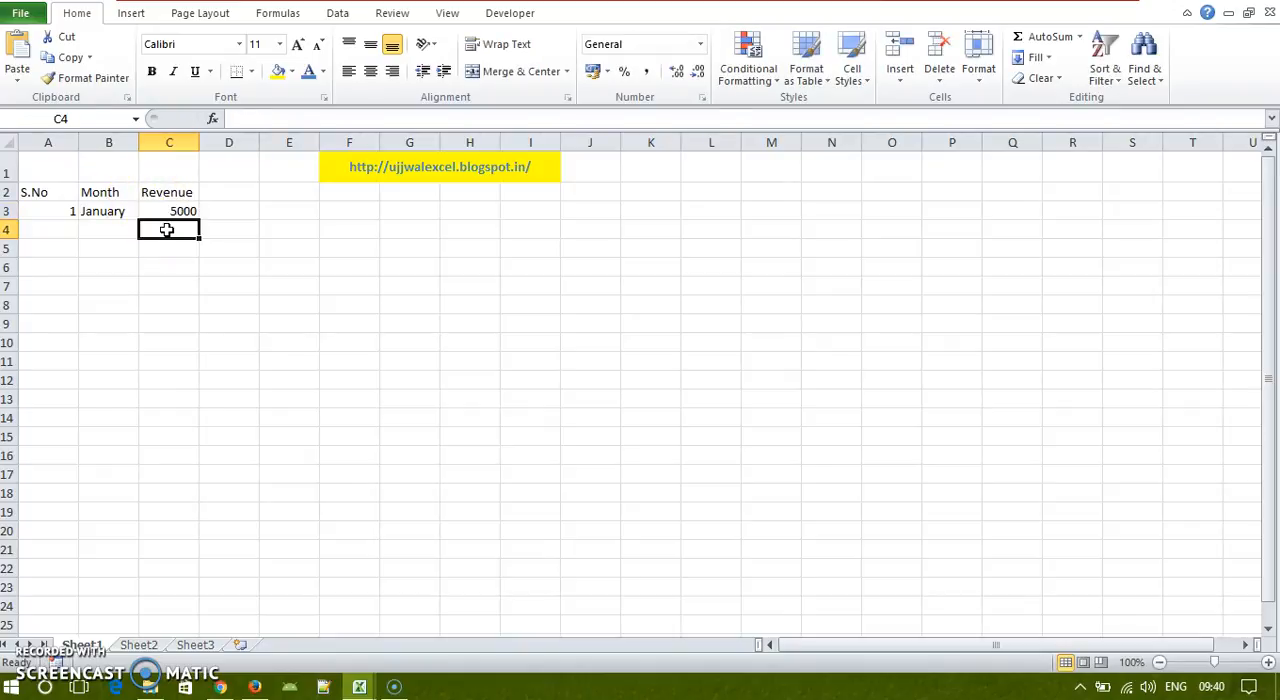
# Step: Enter 2 as the second serial number in cell A4
pyautogui.click(70, 213)
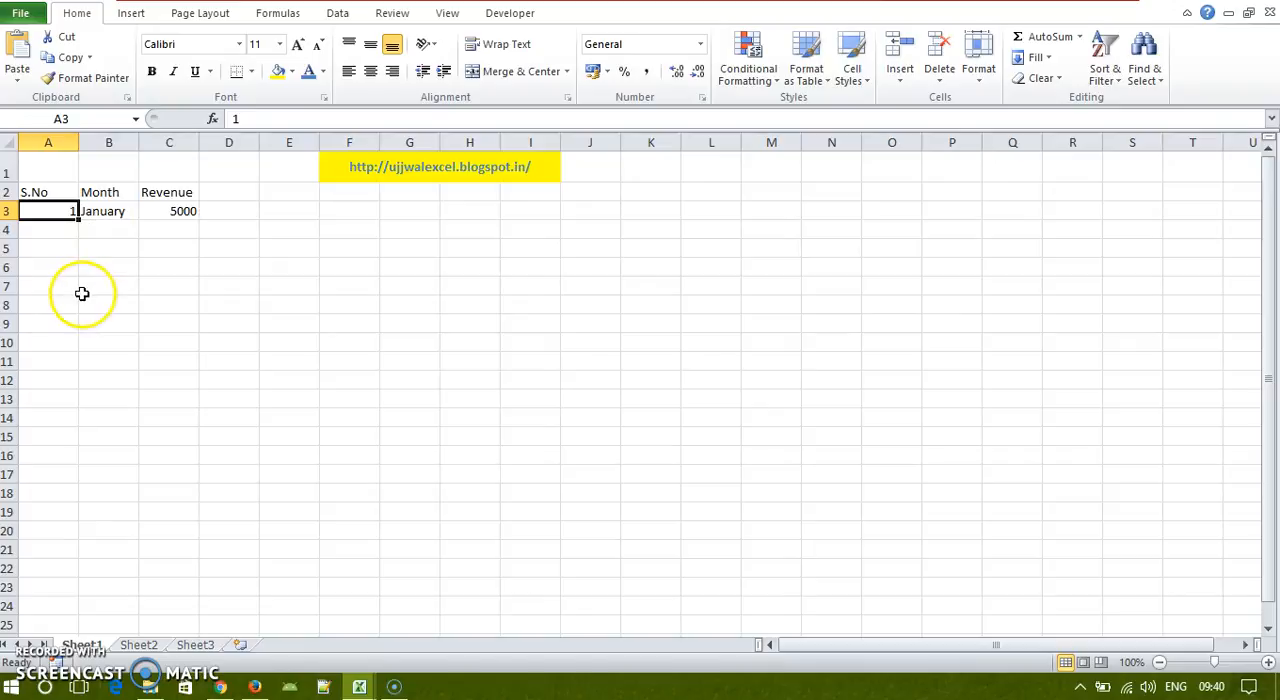
pyautogui.click(80, 224)
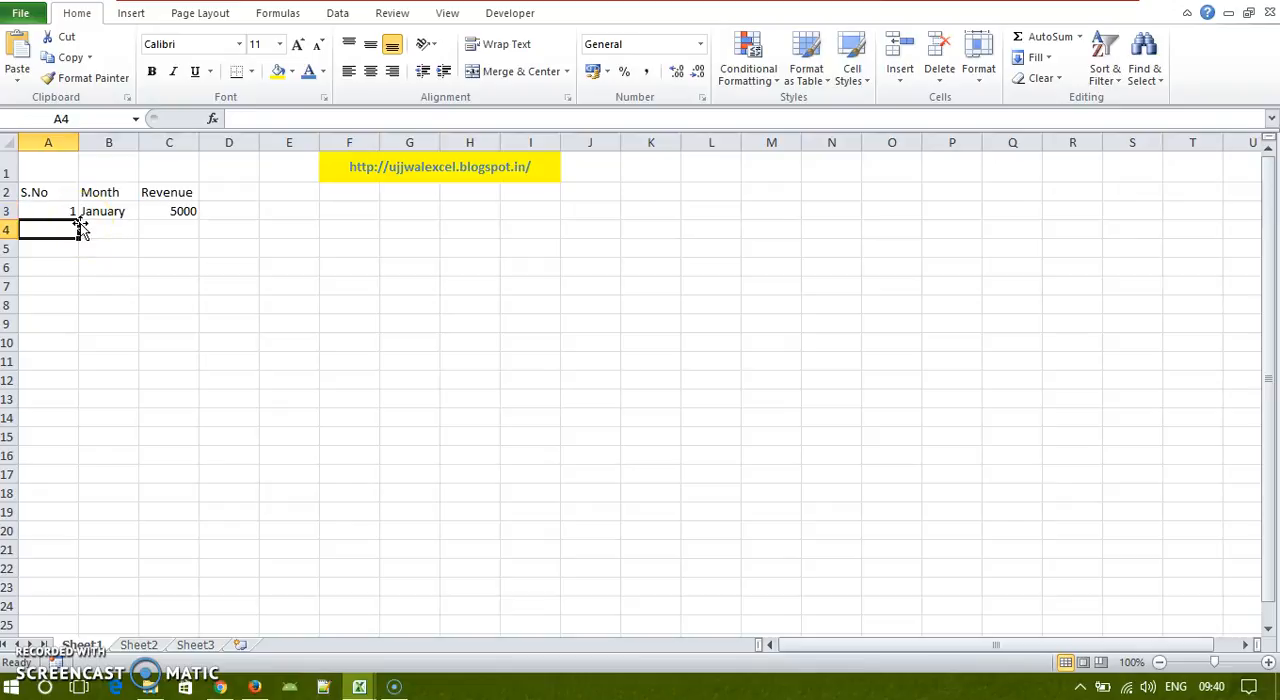
pyautogui.write('2')
pyautogui.press('Return')
pyautogui.press('Up')
pyautogui.press('Up')
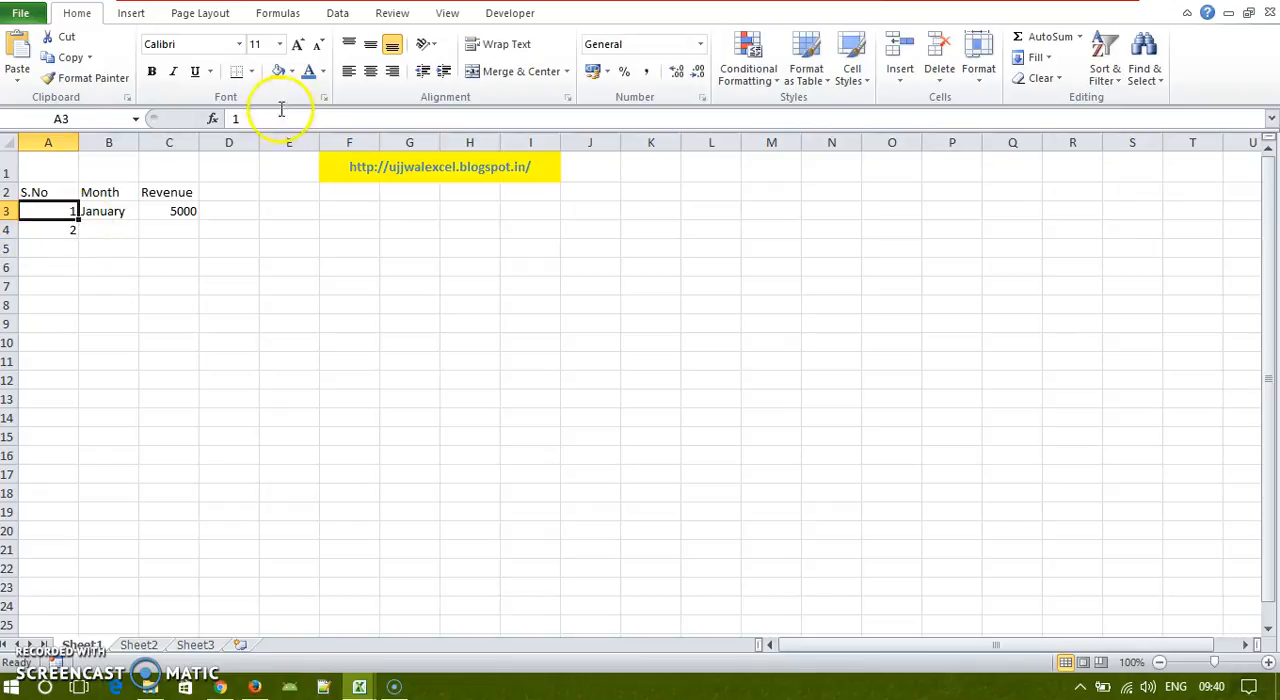
# Step: Fill the serial numbers down to 12 and the month names down to December, through row 14
pyautogui.moveTo(51, 212); pyautogui.dragTo(52, 230)
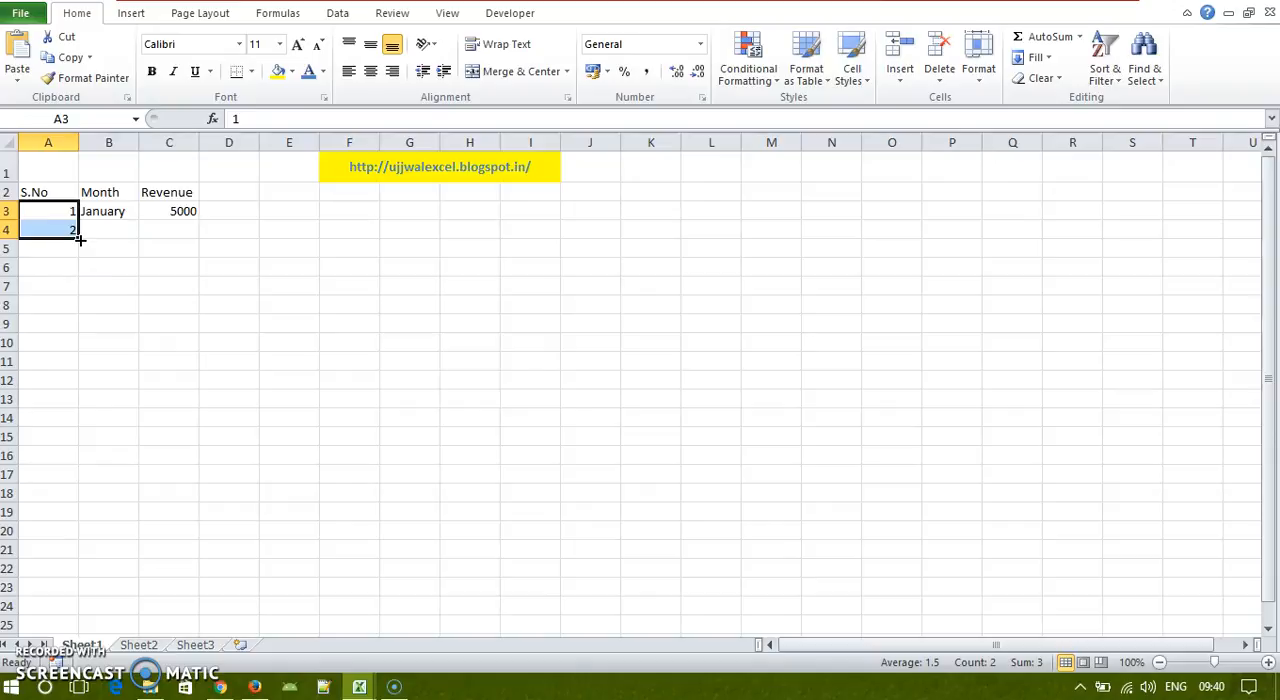
pyautogui.moveTo(80, 240); pyautogui.dragTo(81, 420)
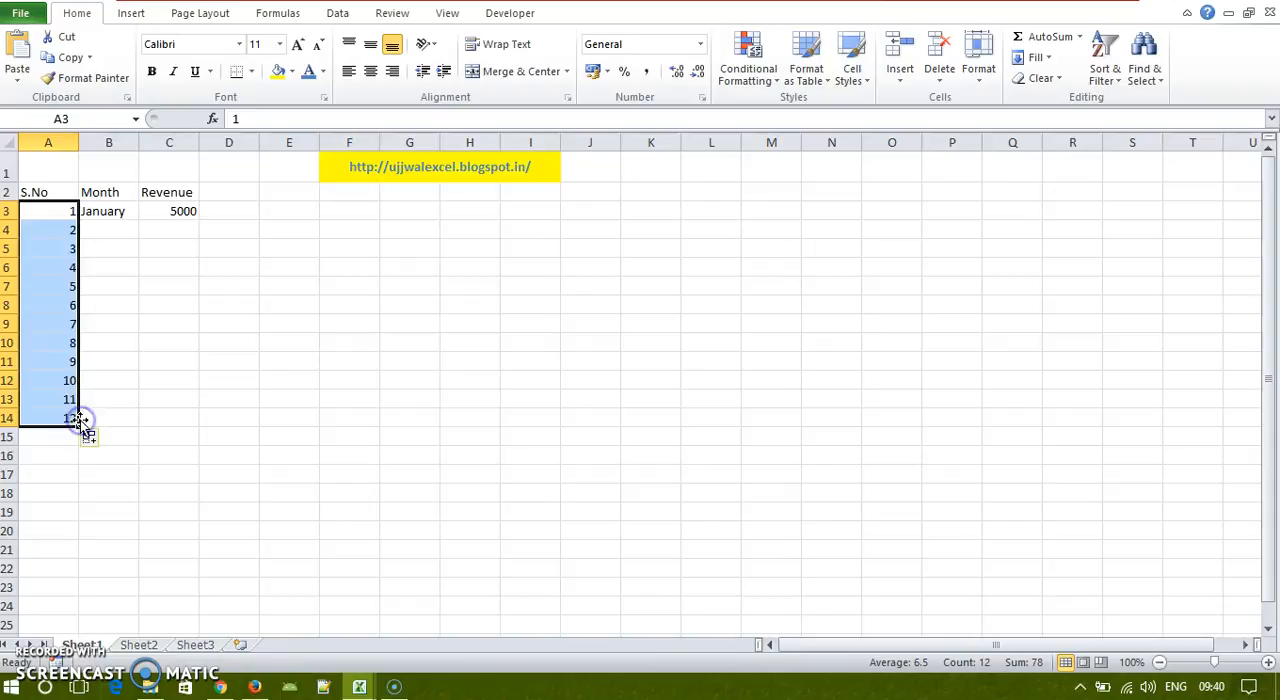
pyautogui.click(108, 213)
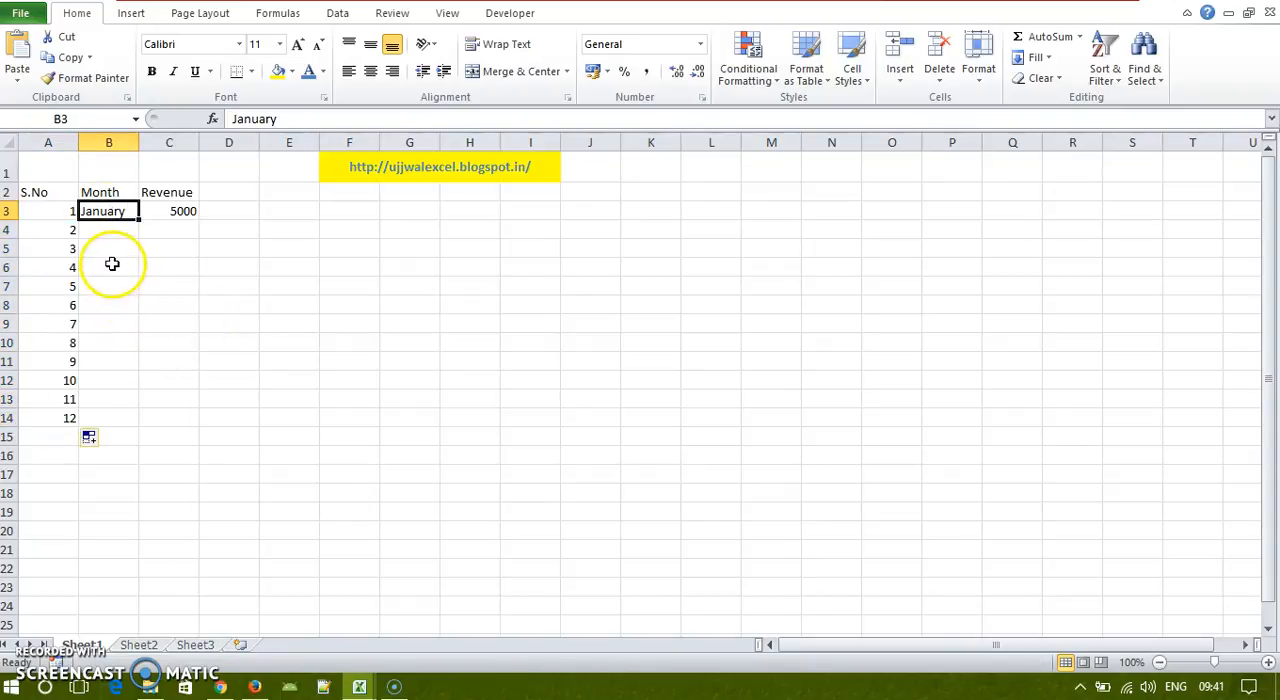
pyautogui.moveTo(139, 219); pyautogui.dragTo(137, 420)
# Step: Enter the revenues 6000, 3540 and 9999 for February, March and April in C4:C6
pyautogui.click(166, 232)
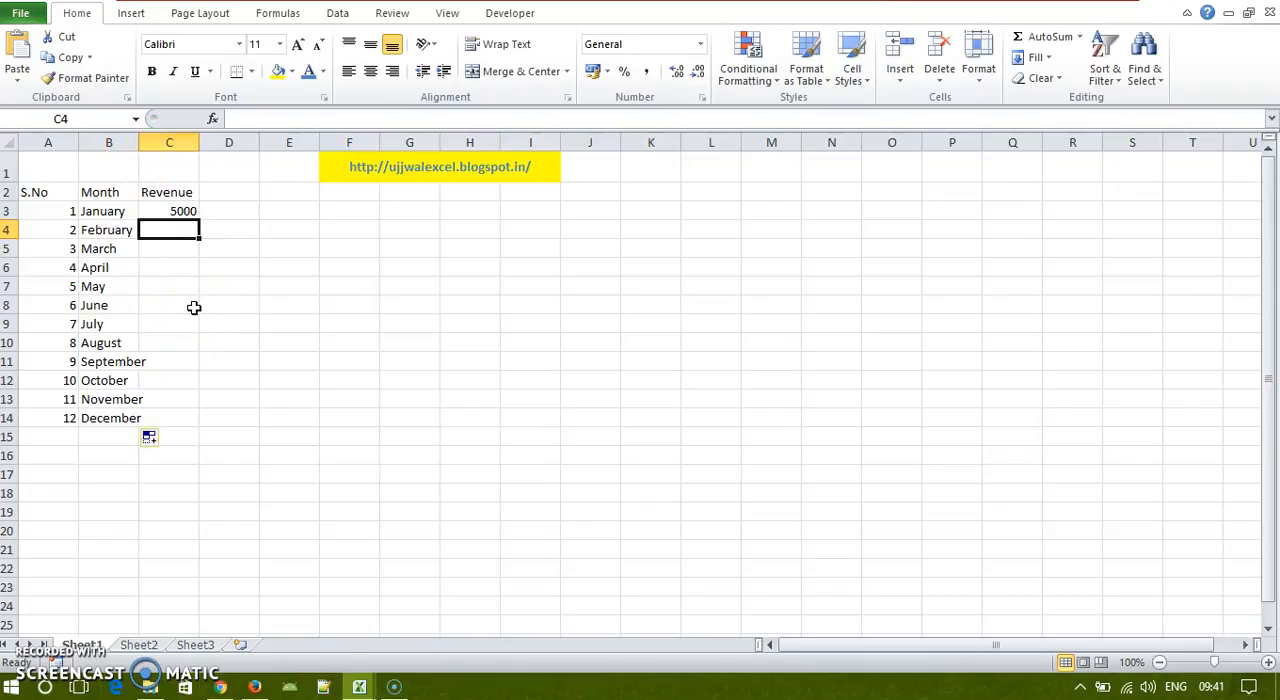
pyautogui.write('6000')
pyautogui.press('Return')
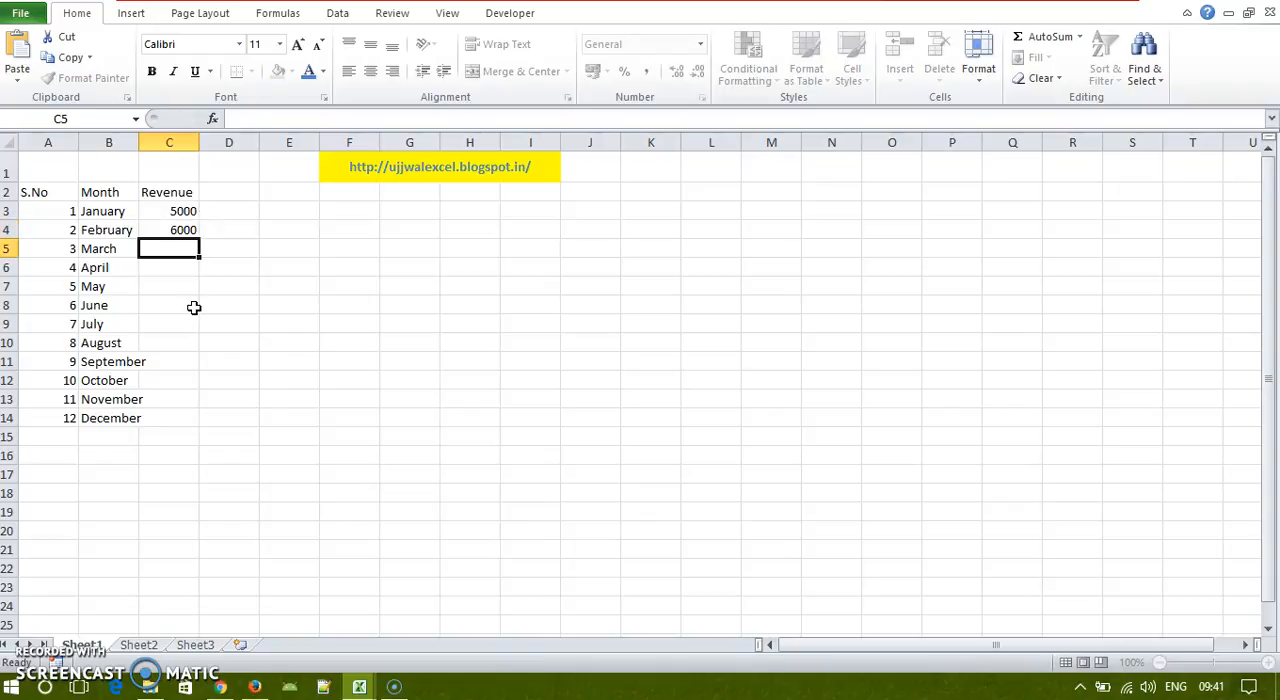
pyautogui.write('3540')
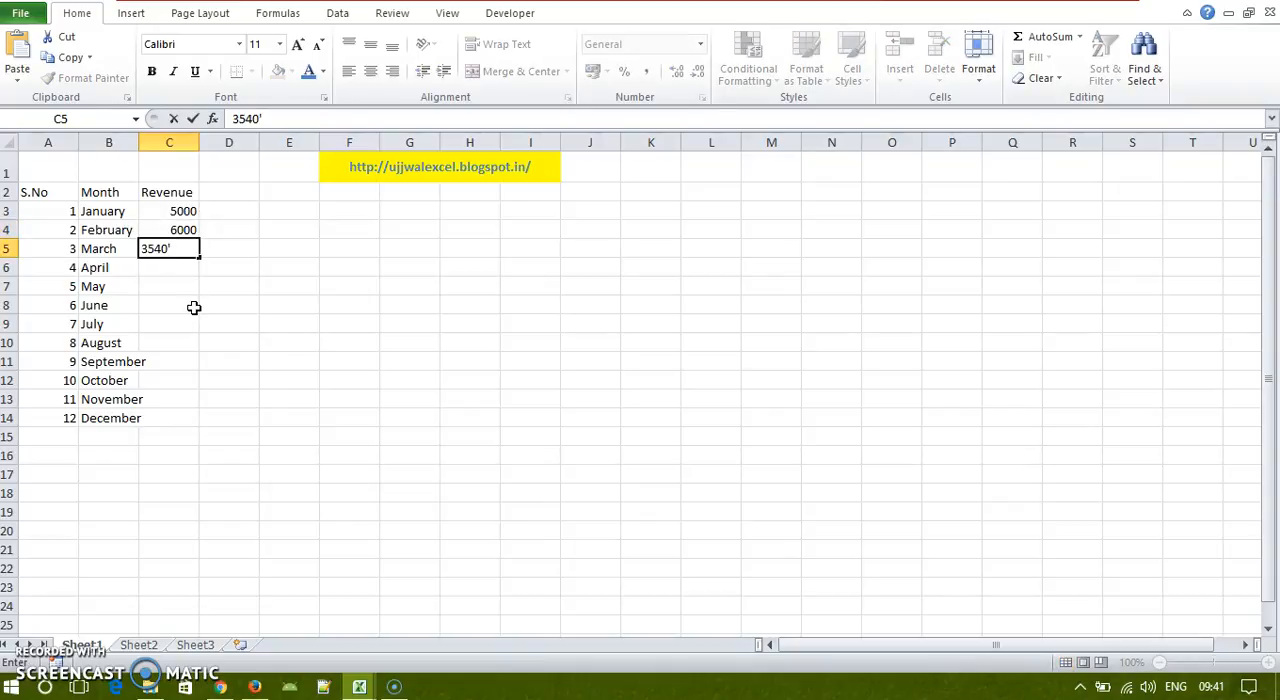
pyautogui.press('Return')
pyautogui.write('9999')
pyautogui.press('Return')
# Step: Enter the revenues 3456, 6543, 7534 and 23456 for May through August in C7:C10
pyautogui.write('3')
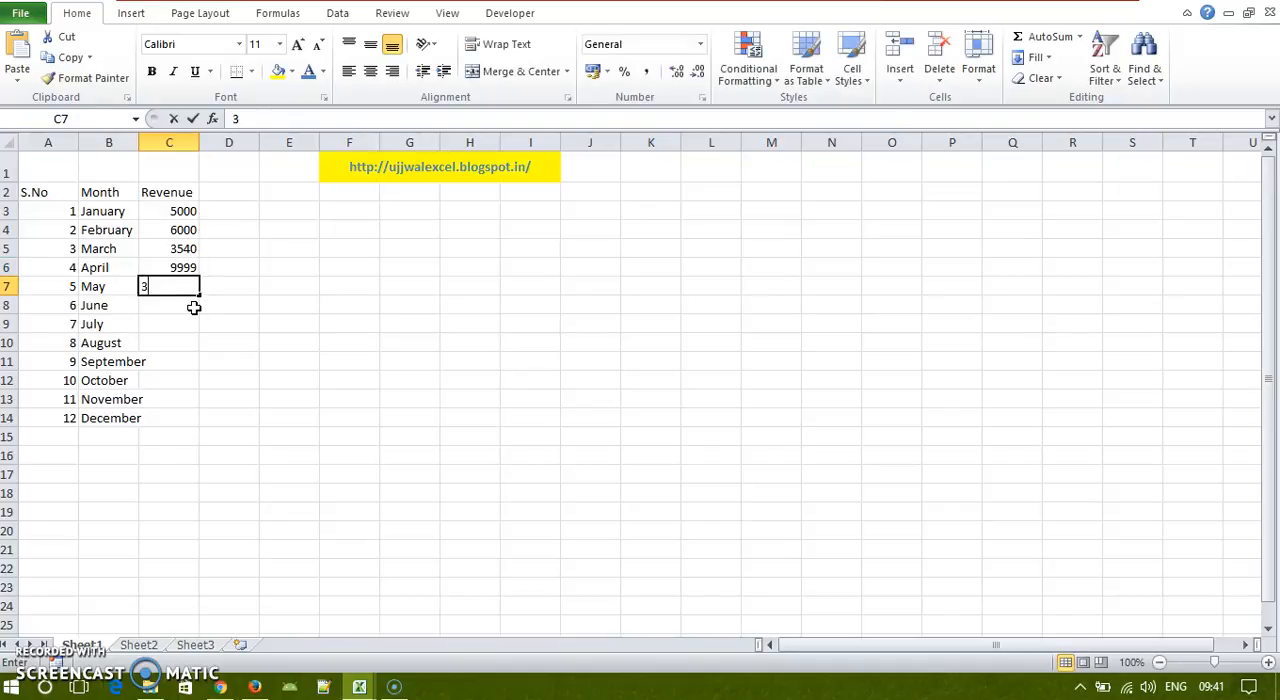
pyautogui.write('456')
pyautogui.press('Return')
pyautogui.write('6543')
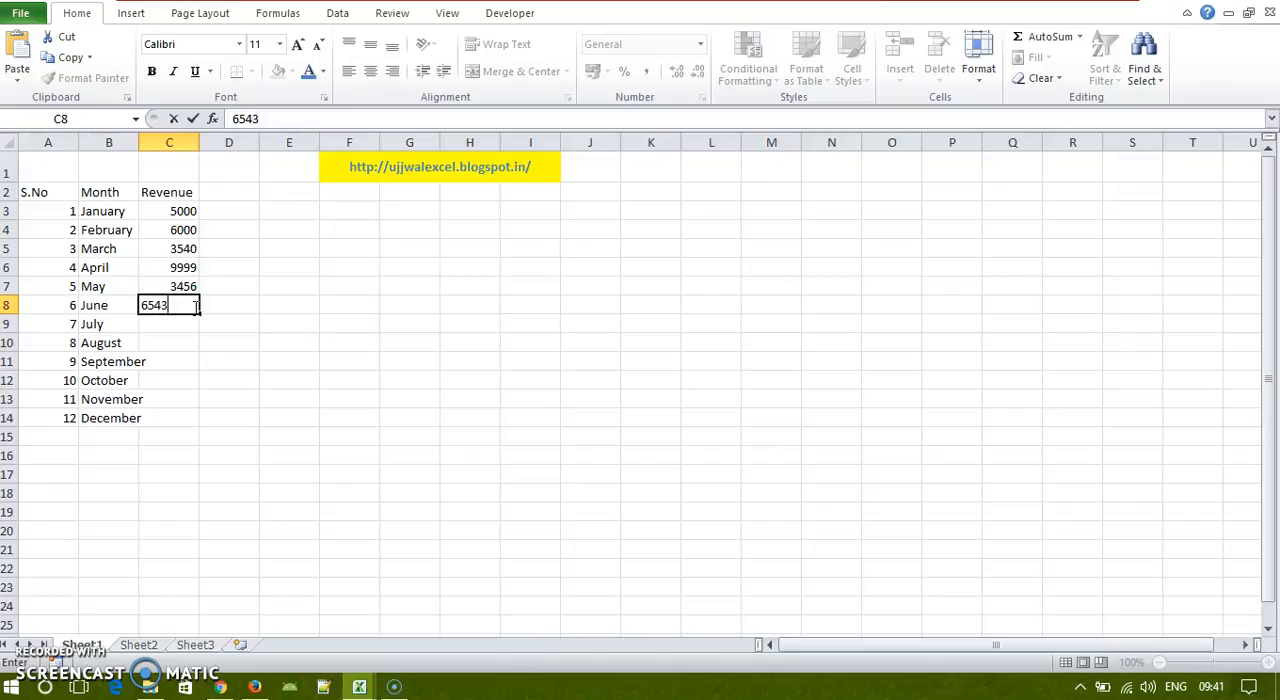
pyautogui.press('Return')
pyautogui.write('7534')
pyautogui.press('Return')
pyautogui.write('2')
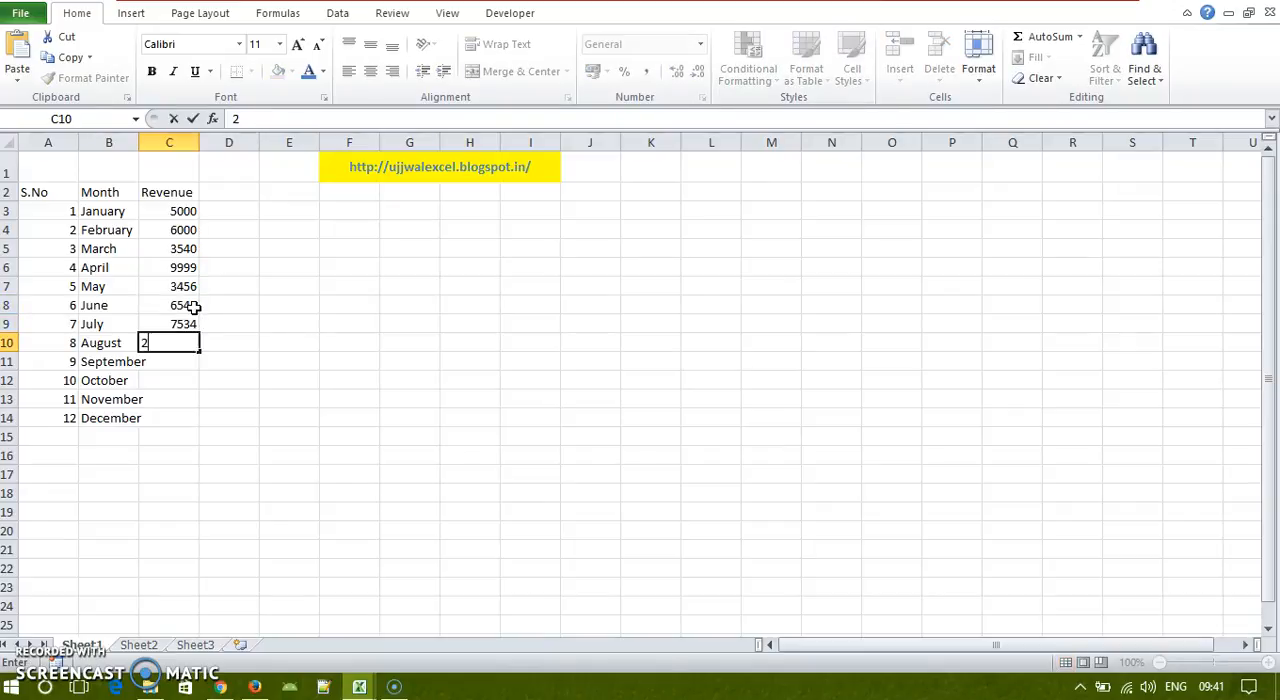
pyautogui.write('3456')
pyautogui.press('Return')
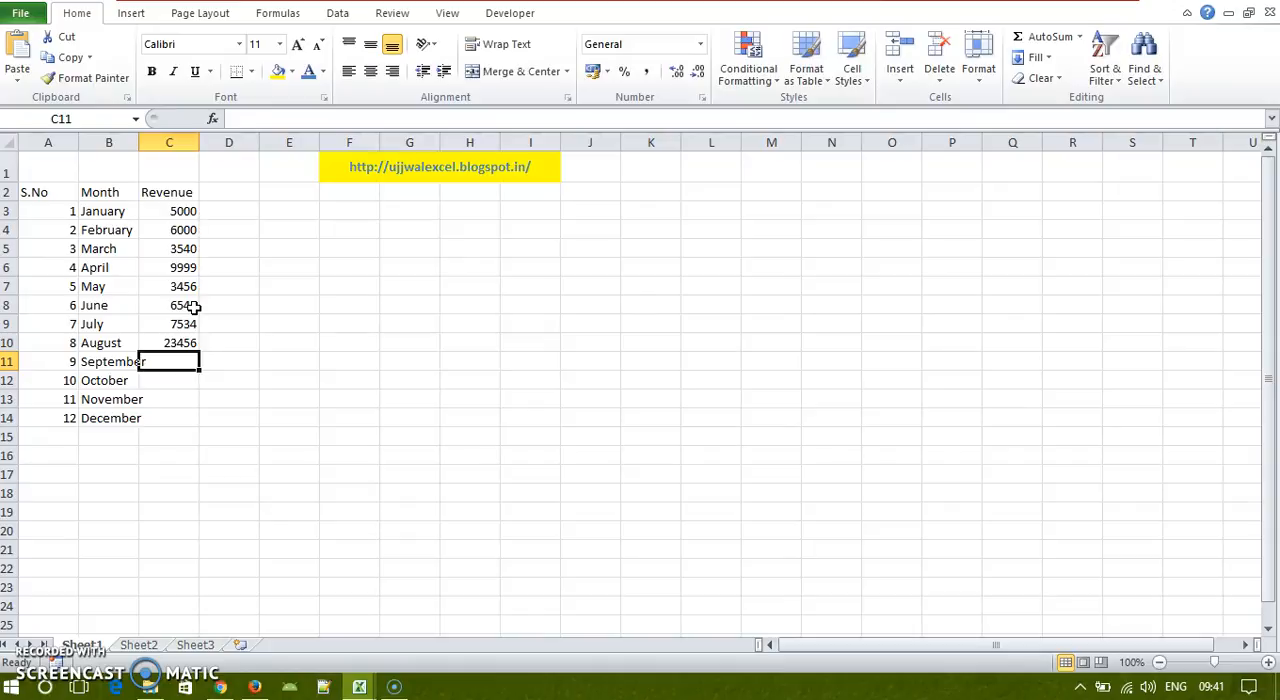
# Step: Enter the revenues 87654, 3456, 3452 and 8765 for September through December in C11:C14
pyautogui.write('87654')
pyautogui.press('Return')
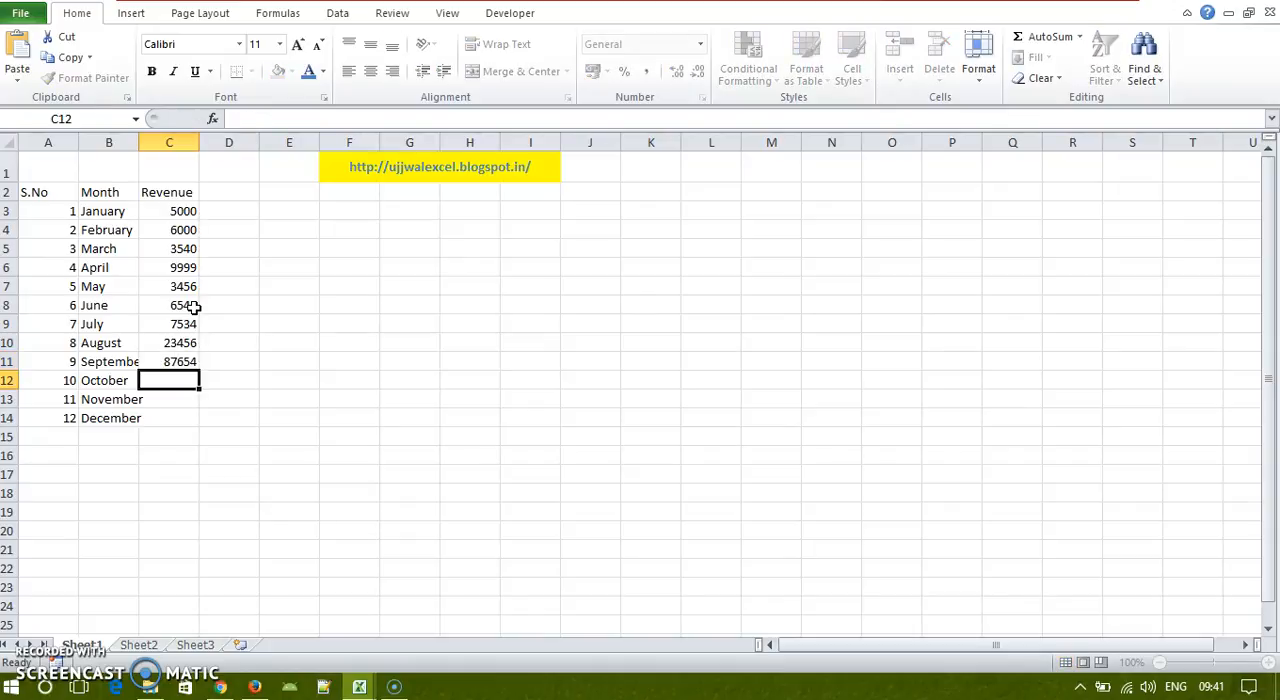
pyautogui.write('3456')
pyautogui.press('Return')
pyautogui.write('3452')
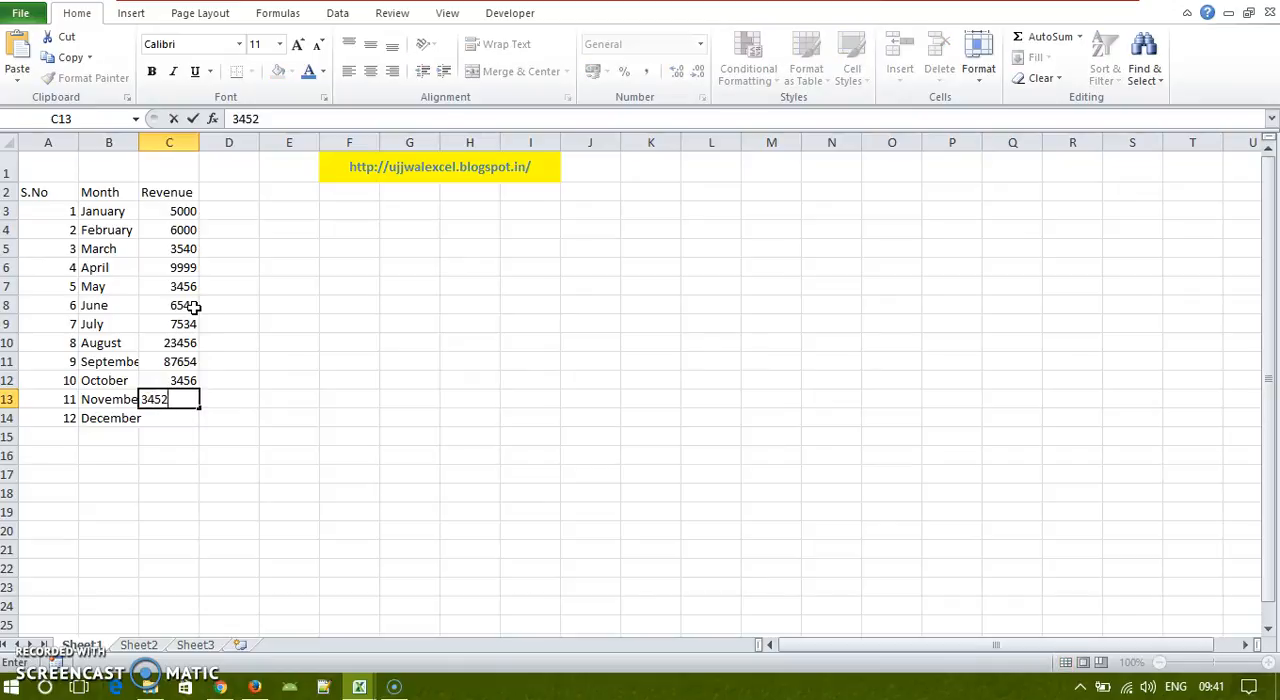
pyautogui.press('Return')
pyautogui.write('8765')
pyautogui.press('Return')
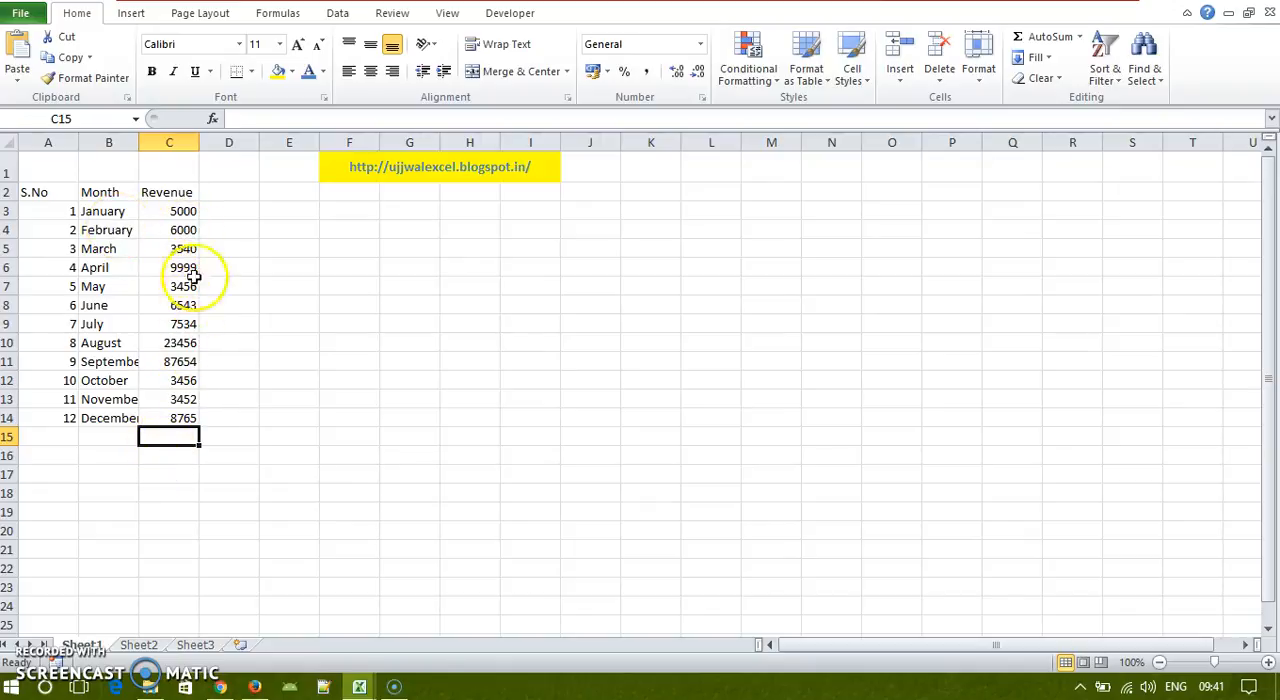
# Step: Apply the Currency number format to the whole Revenue column C
pyautogui.click(174, 145)
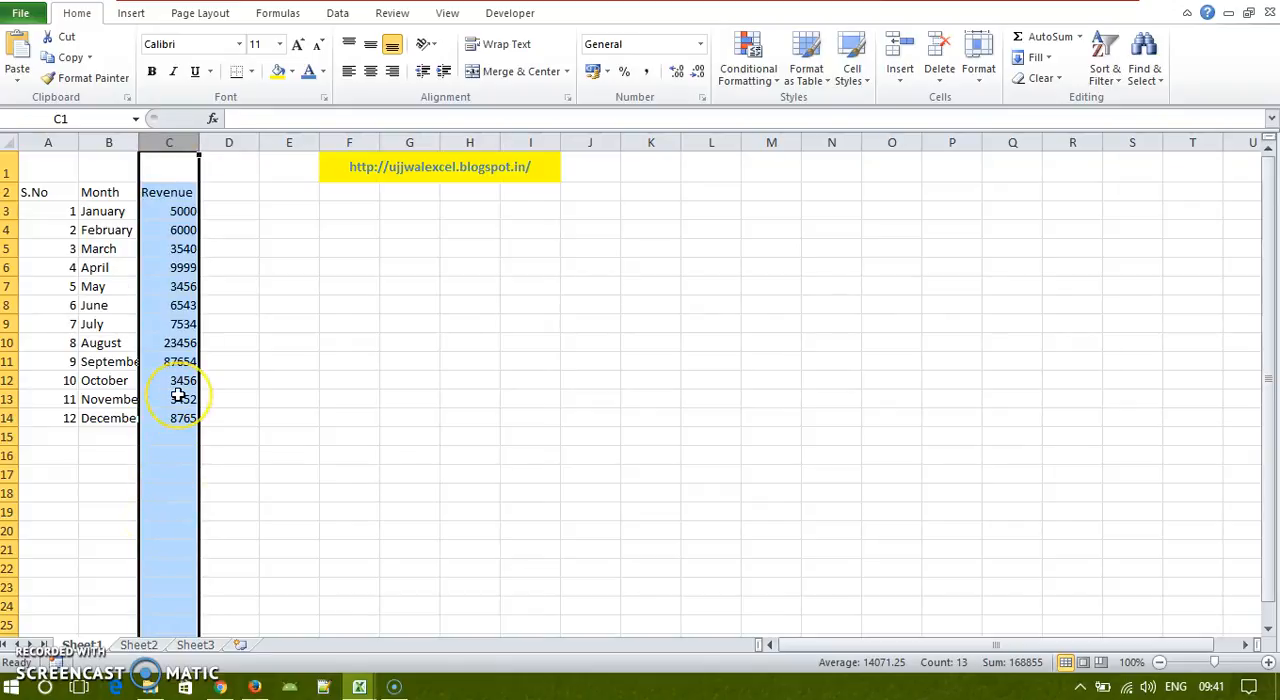
pyautogui.click(186, 214)
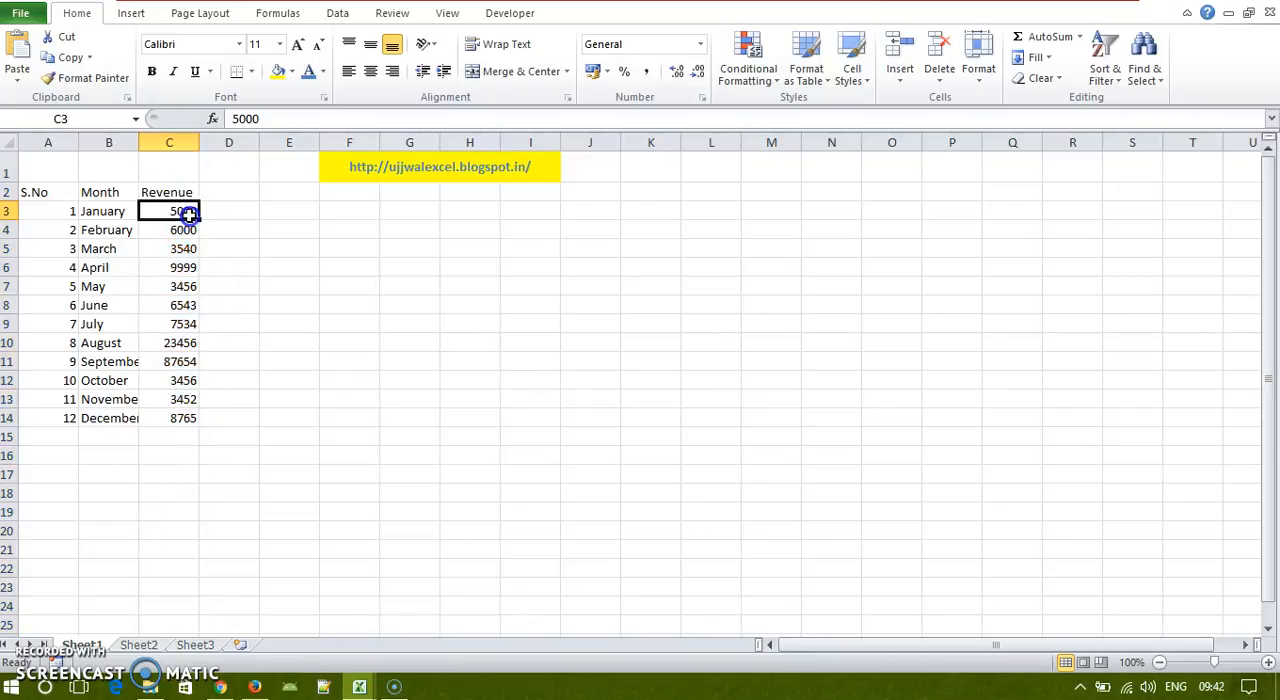
pyautogui.click(184, 229)
pyautogui.click(184, 267)
pyautogui.click(184, 248)
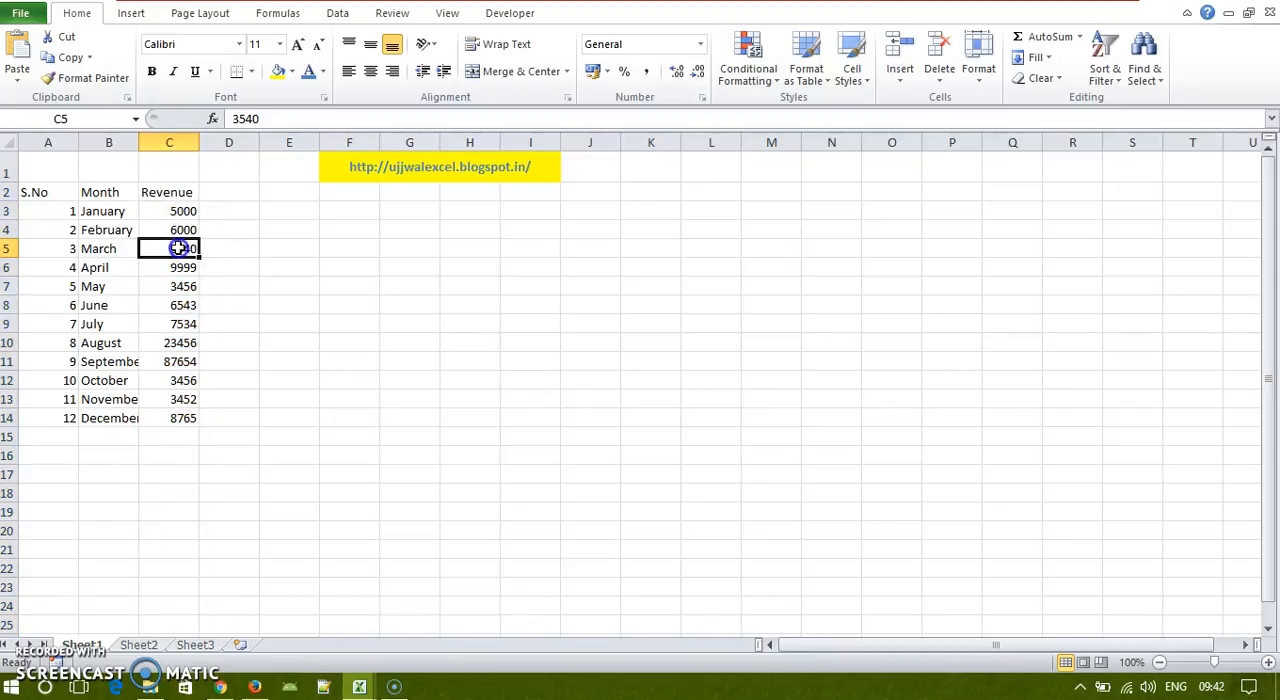
pyautogui.click(181, 143)
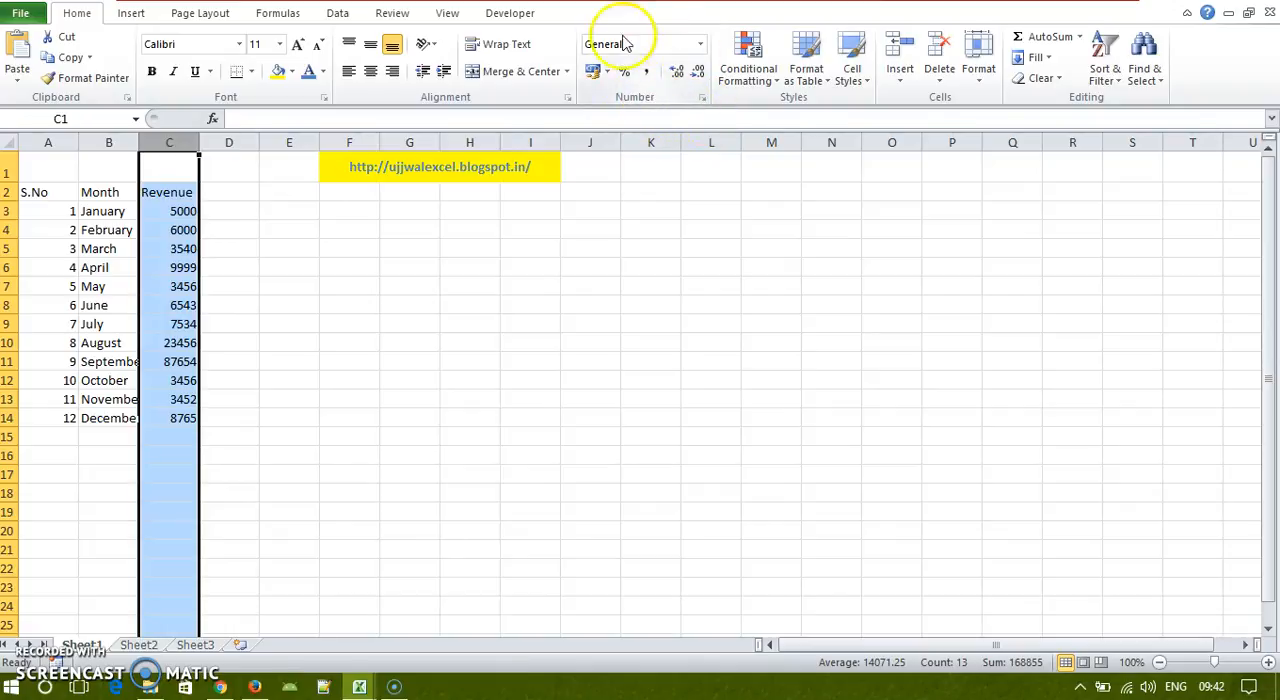
pyautogui.click(702, 46)
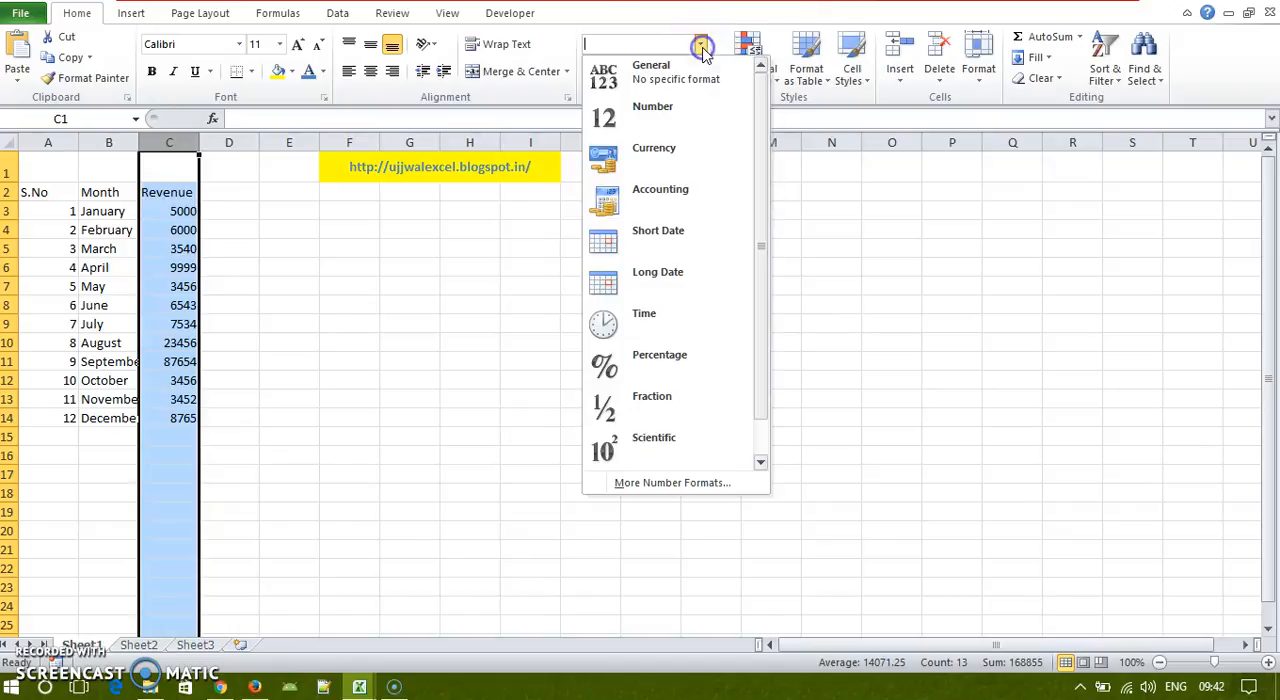
pyautogui.click(670, 175)
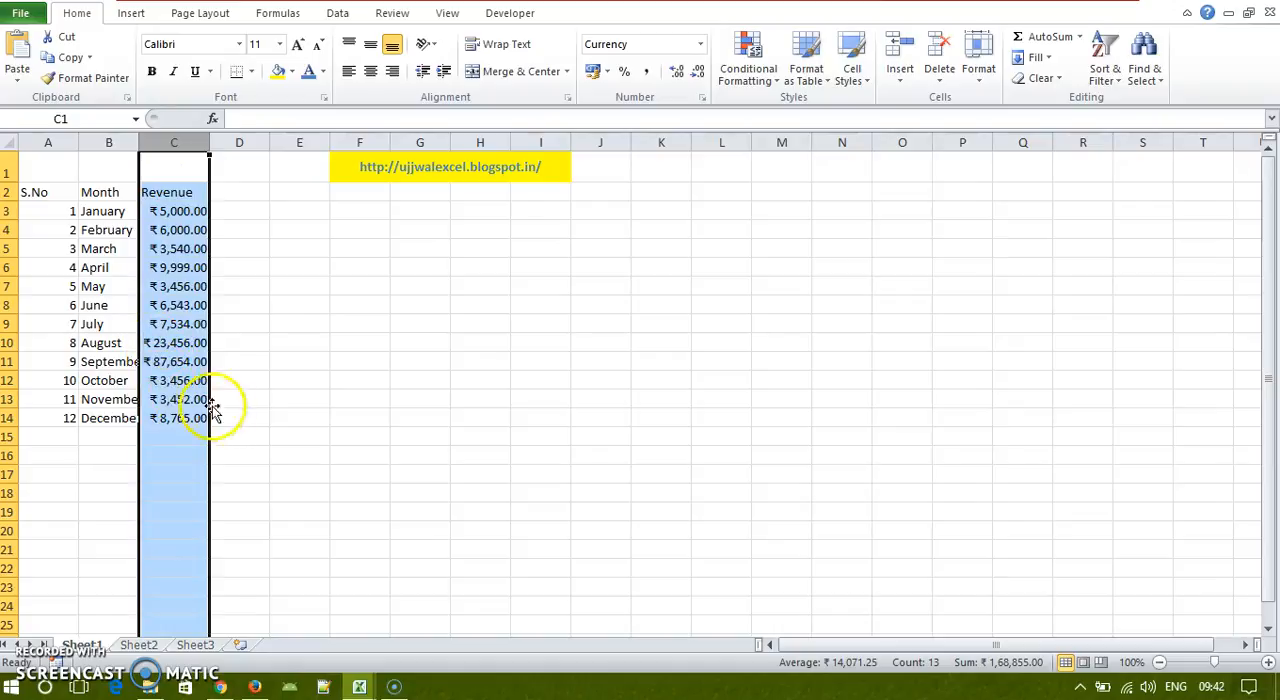
# Step: Try the $ English (U.S.) accounting format on the Revenue column and undo it
pyautogui.click(226, 437)
pyautogui.click(182, 142)
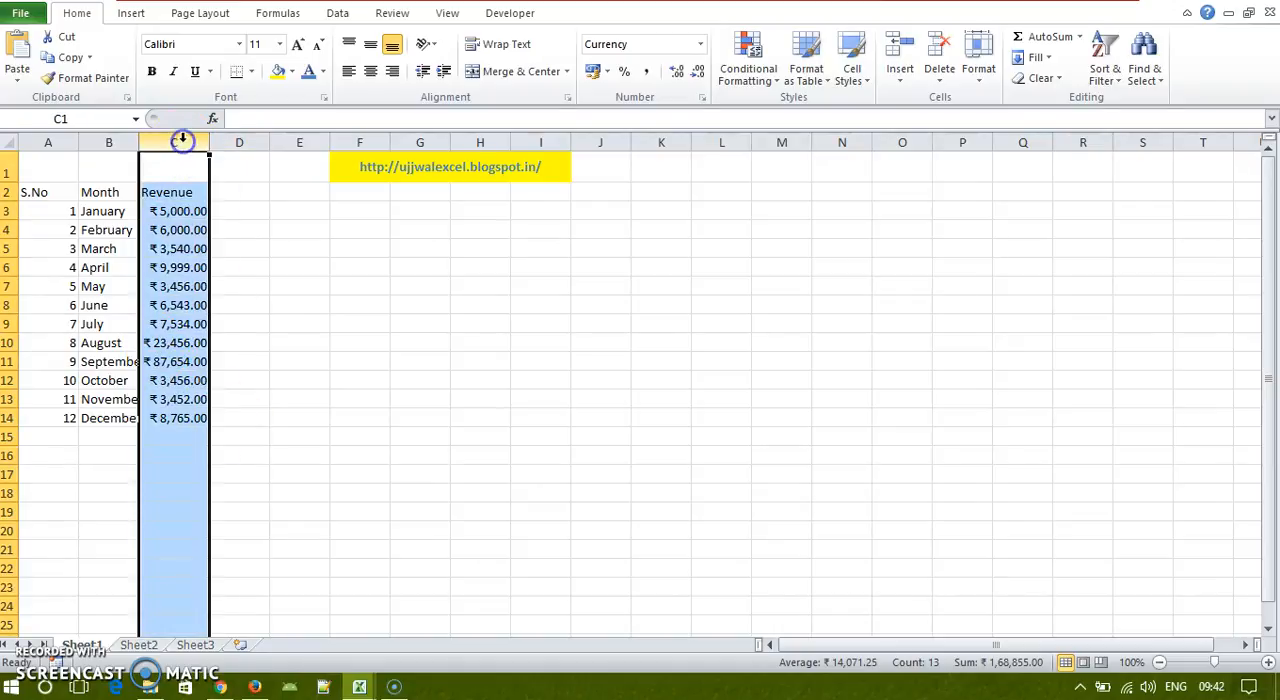
pyautogui.click(607, 72)
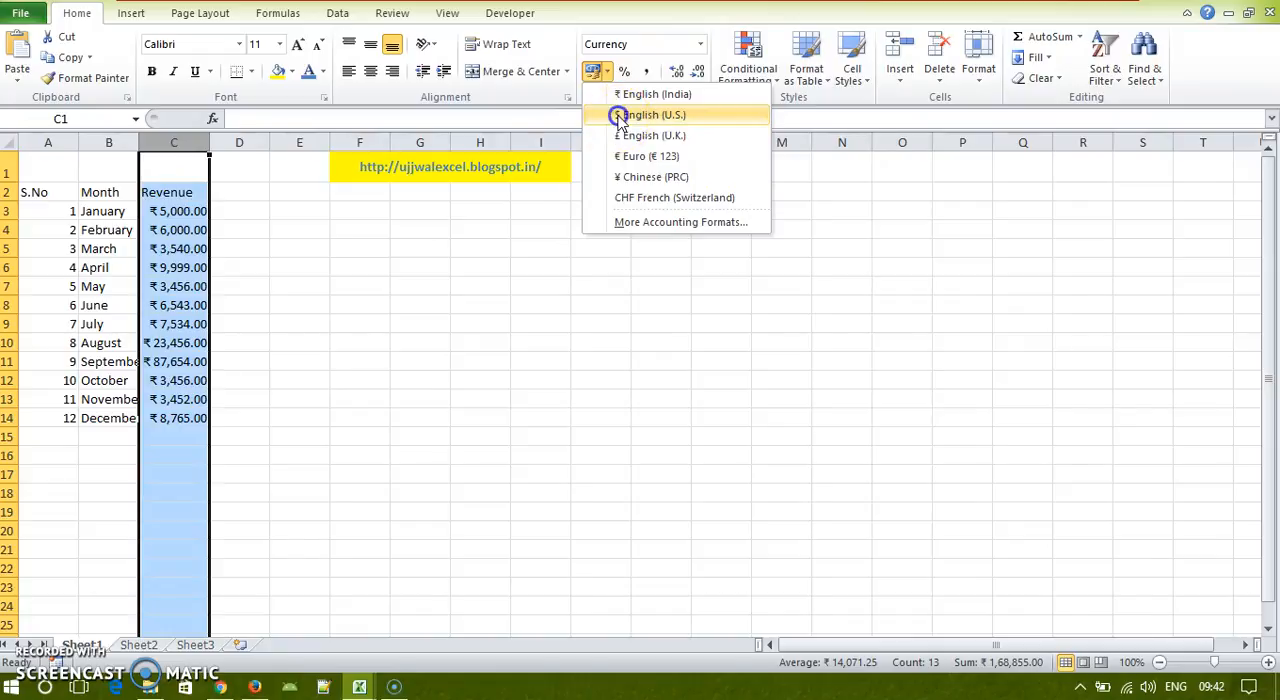
pyautogui.click(615, 115)
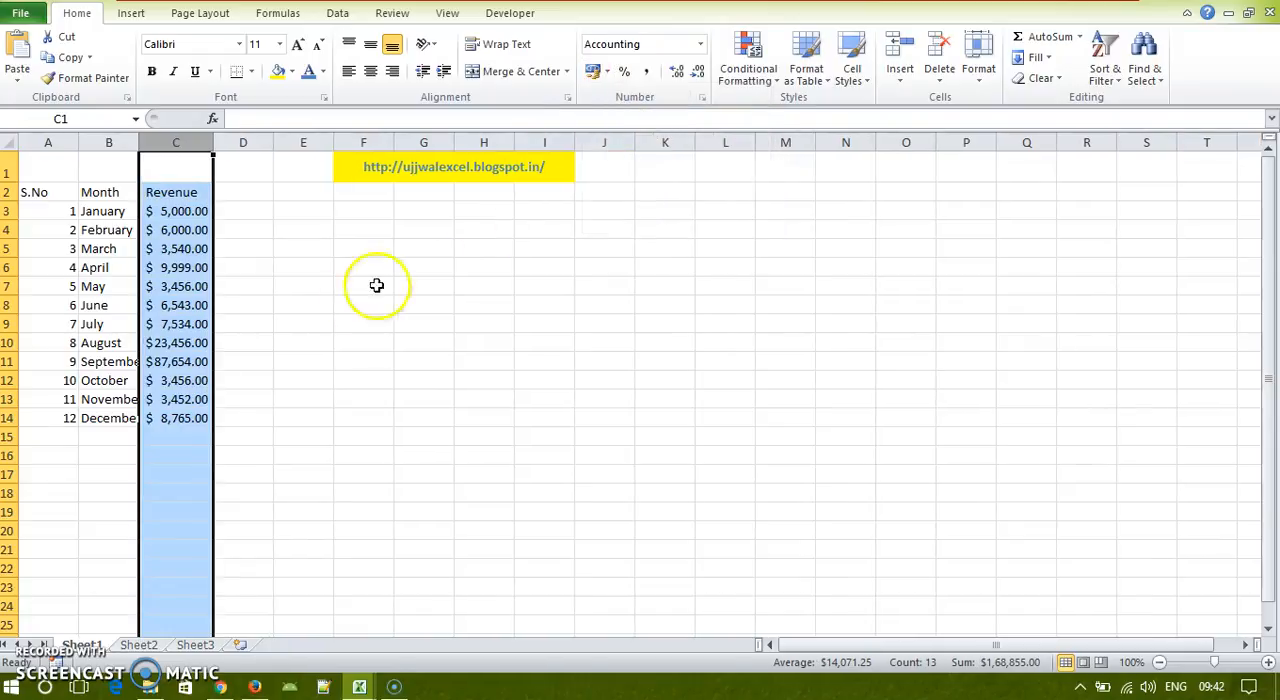
pyautogui.click(607, 72)
pyautogui.click(257, 514)
pyautogui.click(179, 453)
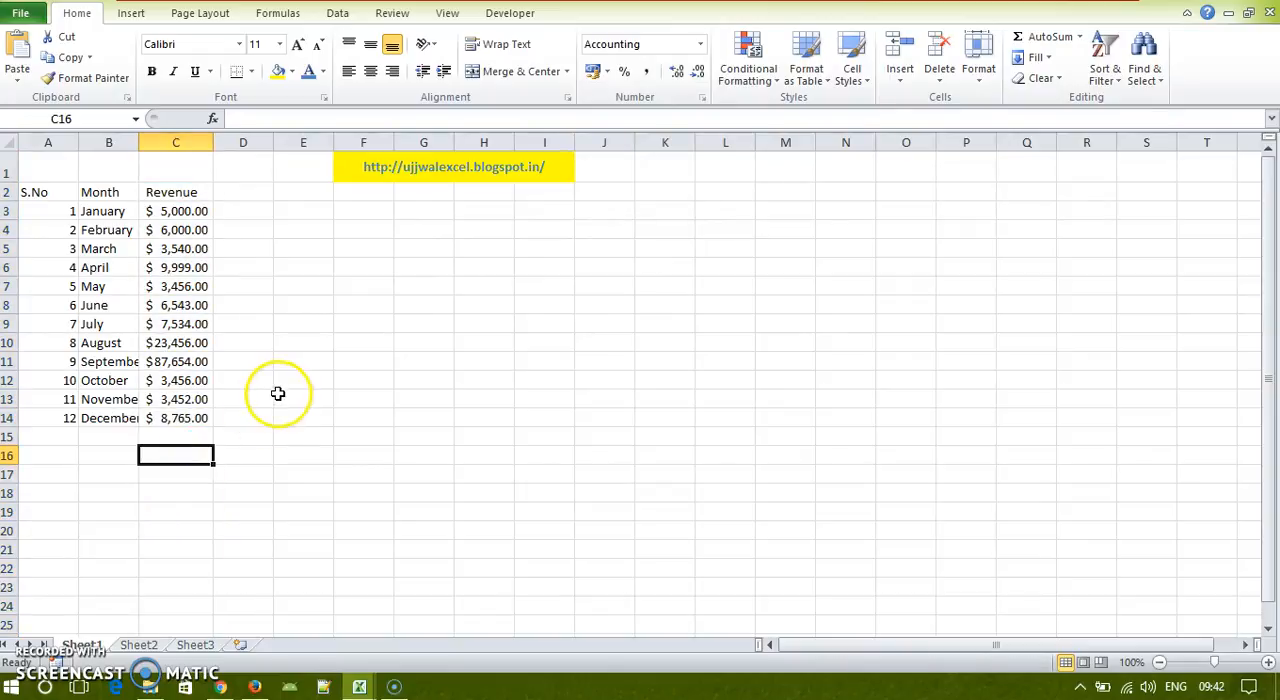
pyautogui.hotkey('ctrl', 'z')
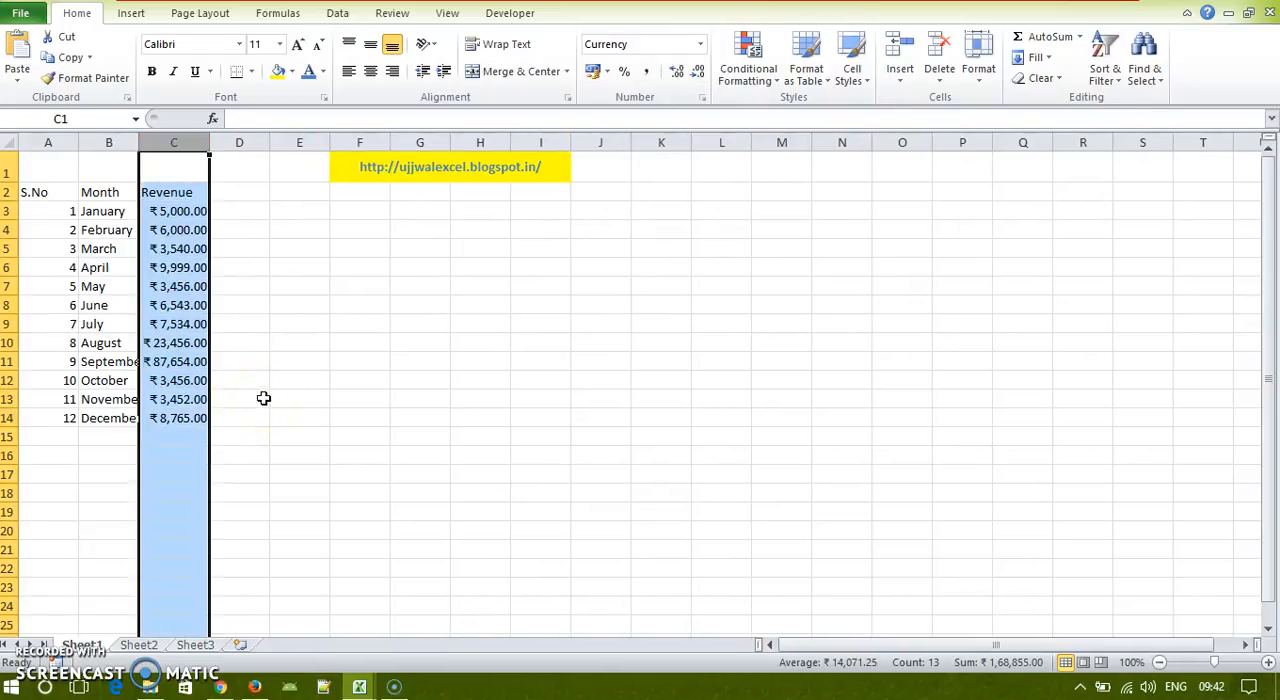
pyautogui.click(190, 451)
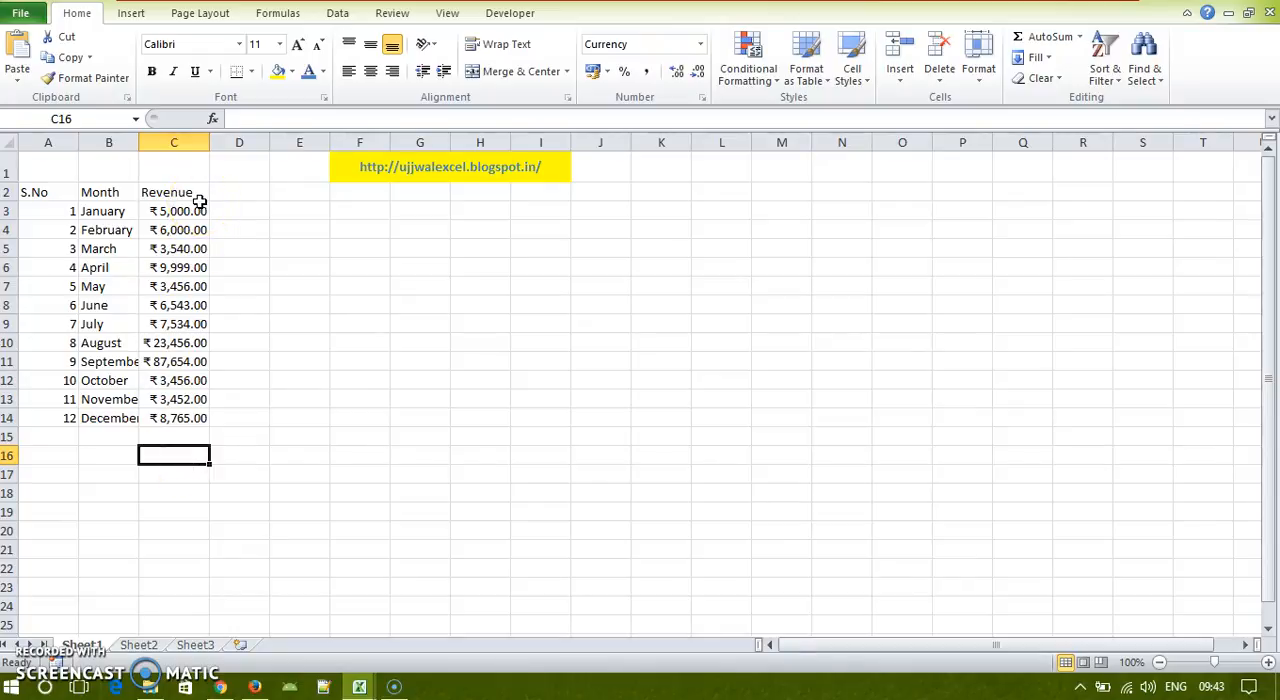
# Step: Select the Revenue column and the monthly figures in C3:C14 to check their average, count and sum
pyautogui.click(185, 145)
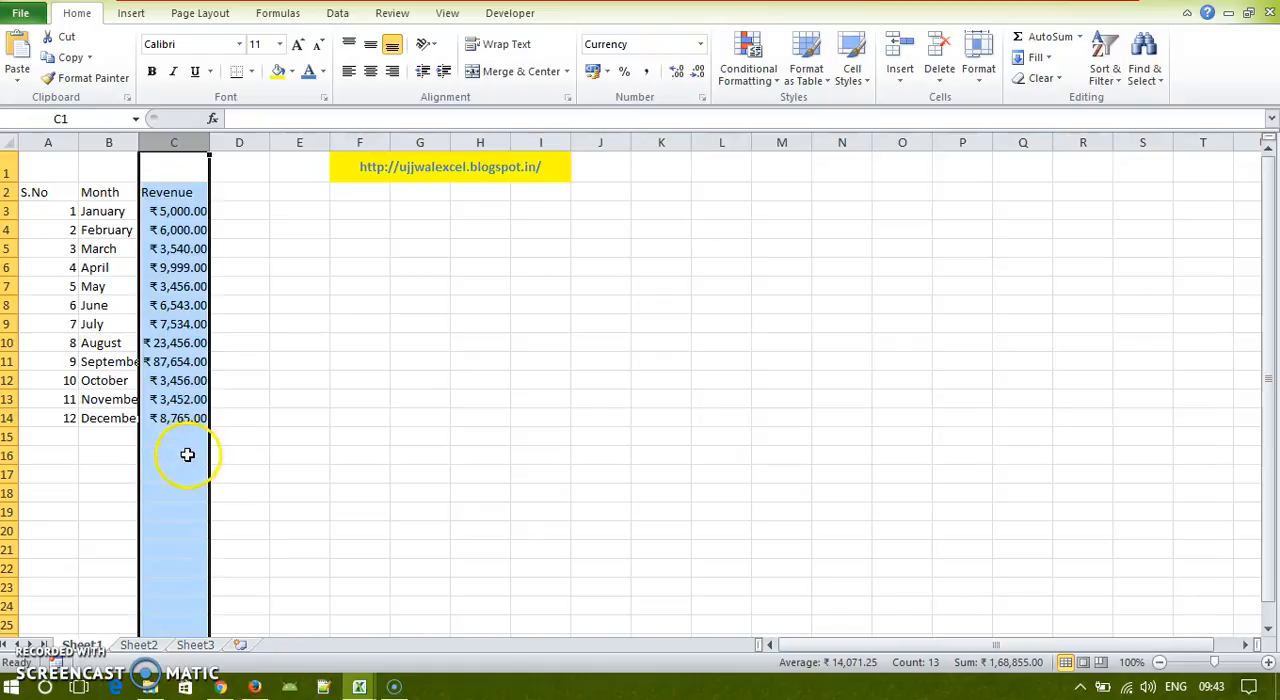
pyautogui.click(182, 454)
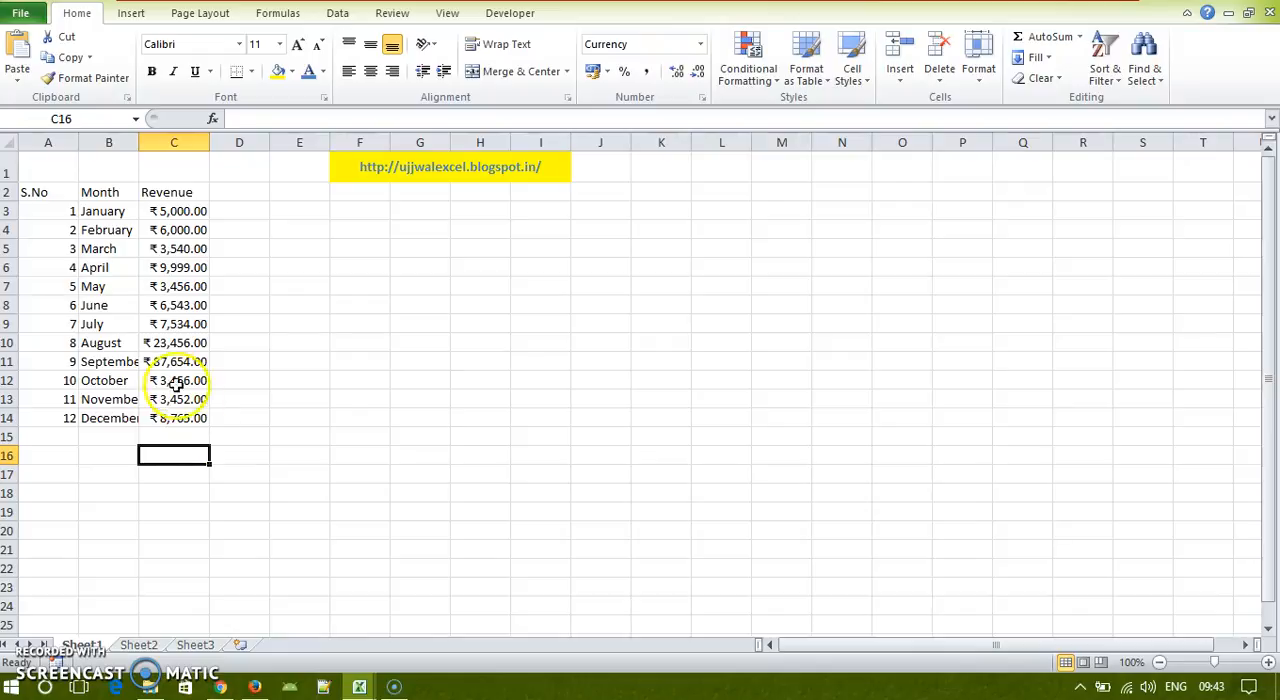
pyautogui.click(171, 141)
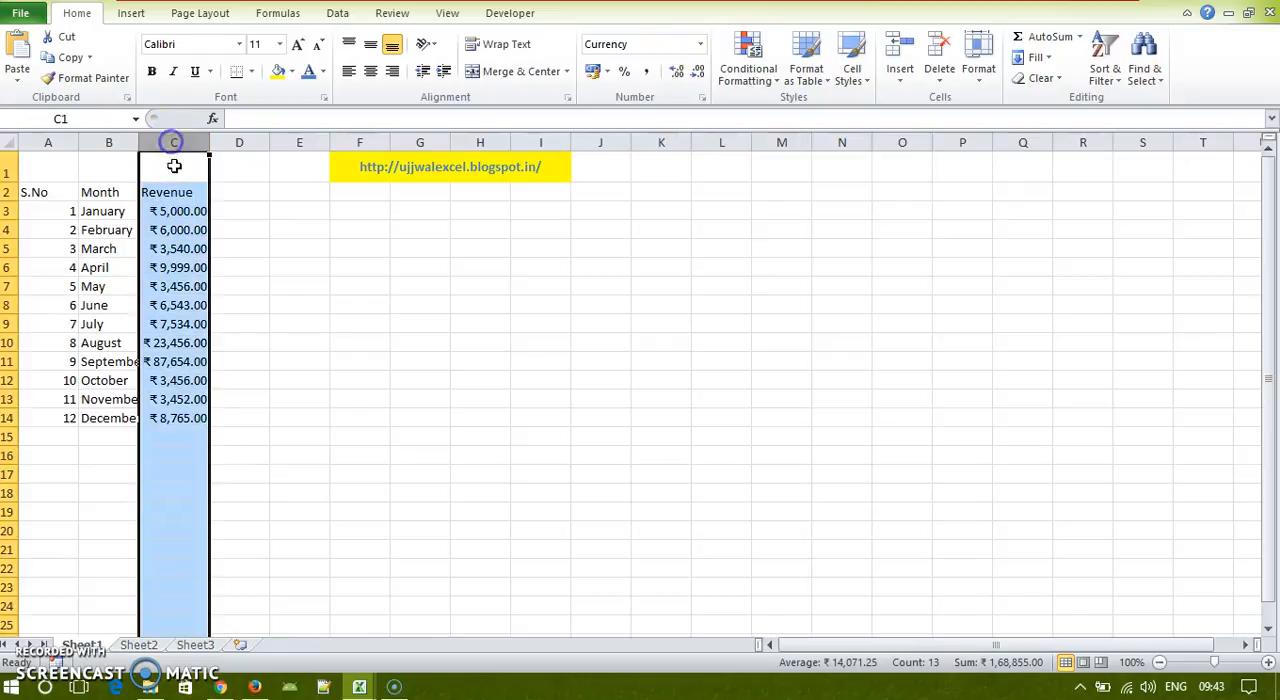
pyautogui.click(192, 458)
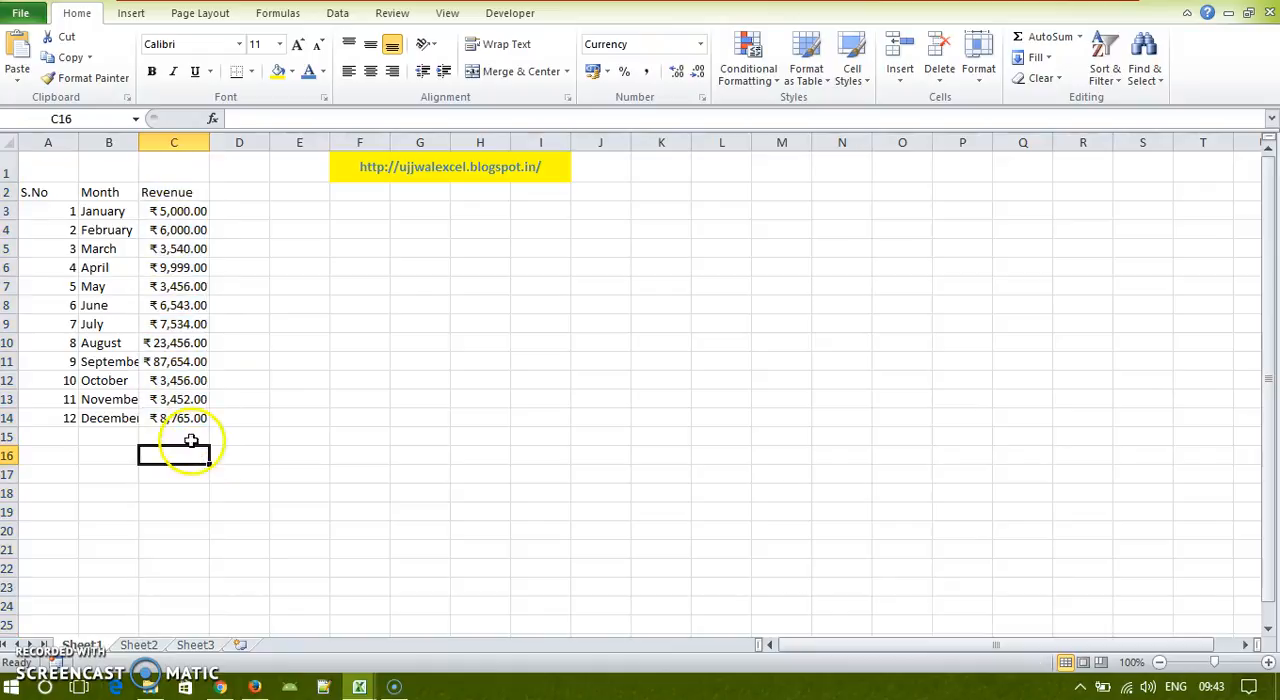
pyautogui.moveTo(173, 212); pyautogui.dragTo(190, 432)
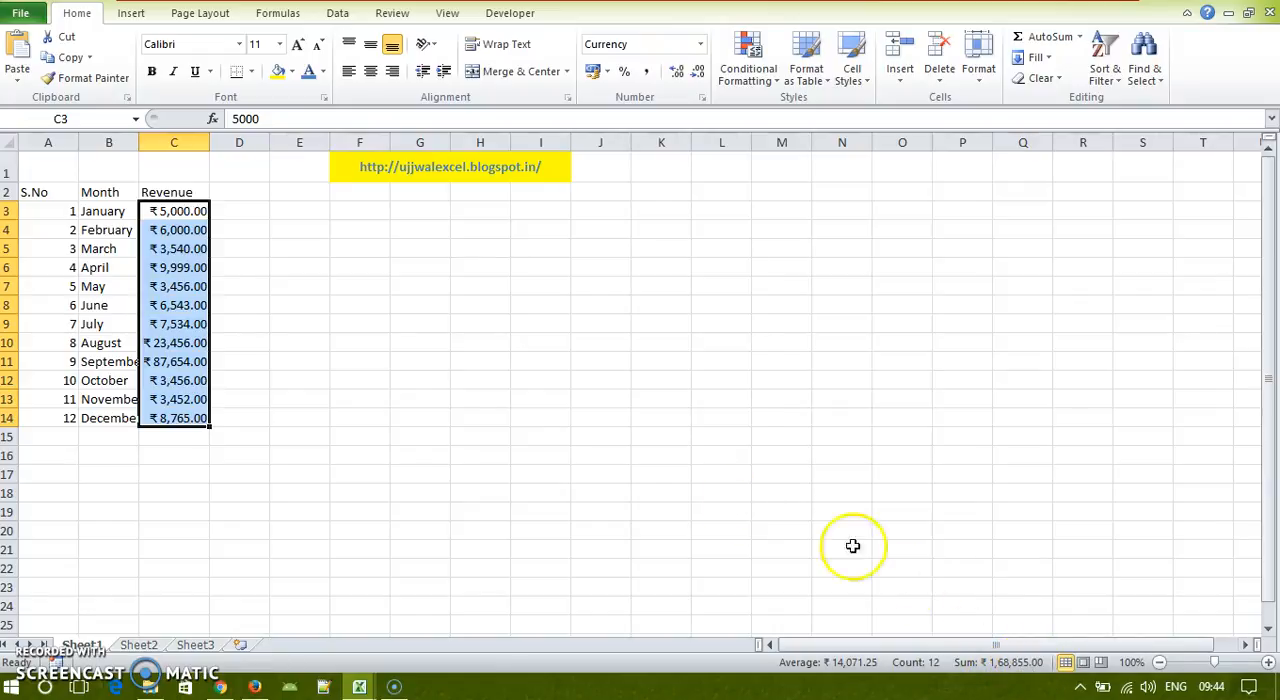
pyautogui.click(185, 454)
# Step: Enter the label "Total revenue" in B16, two rows below December in the Month column
pyautogui.click(112, 455)
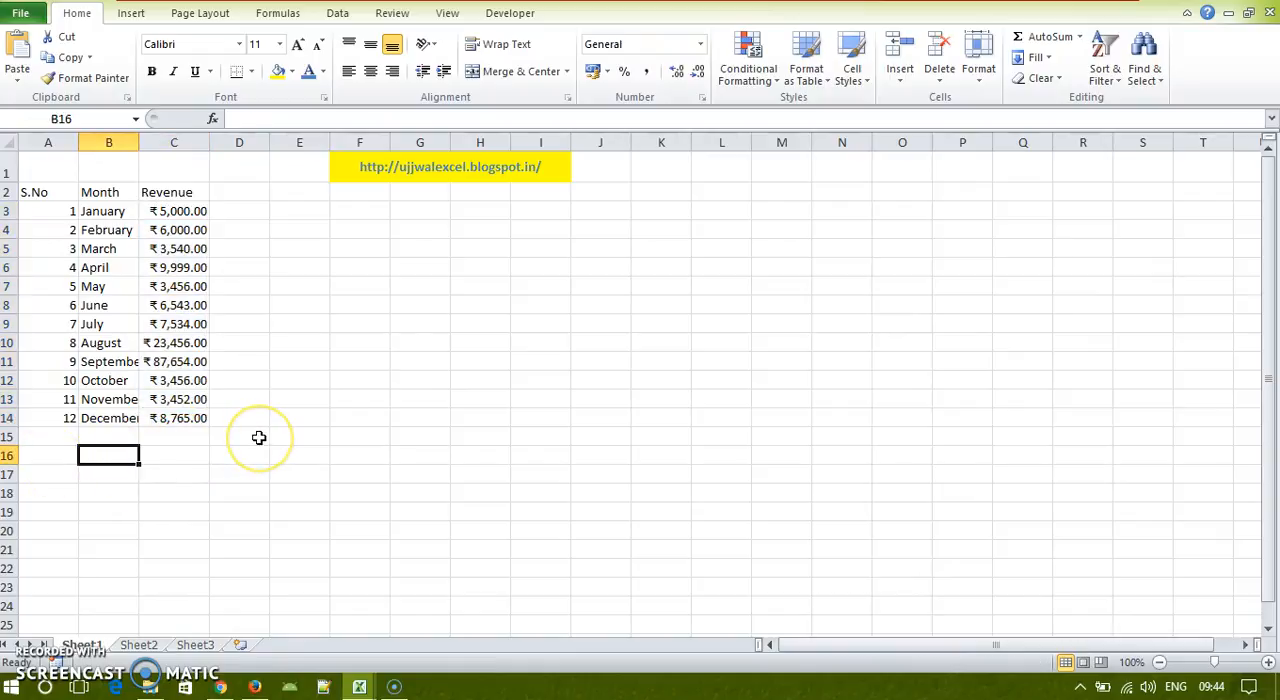
pyautogui.write('Total')
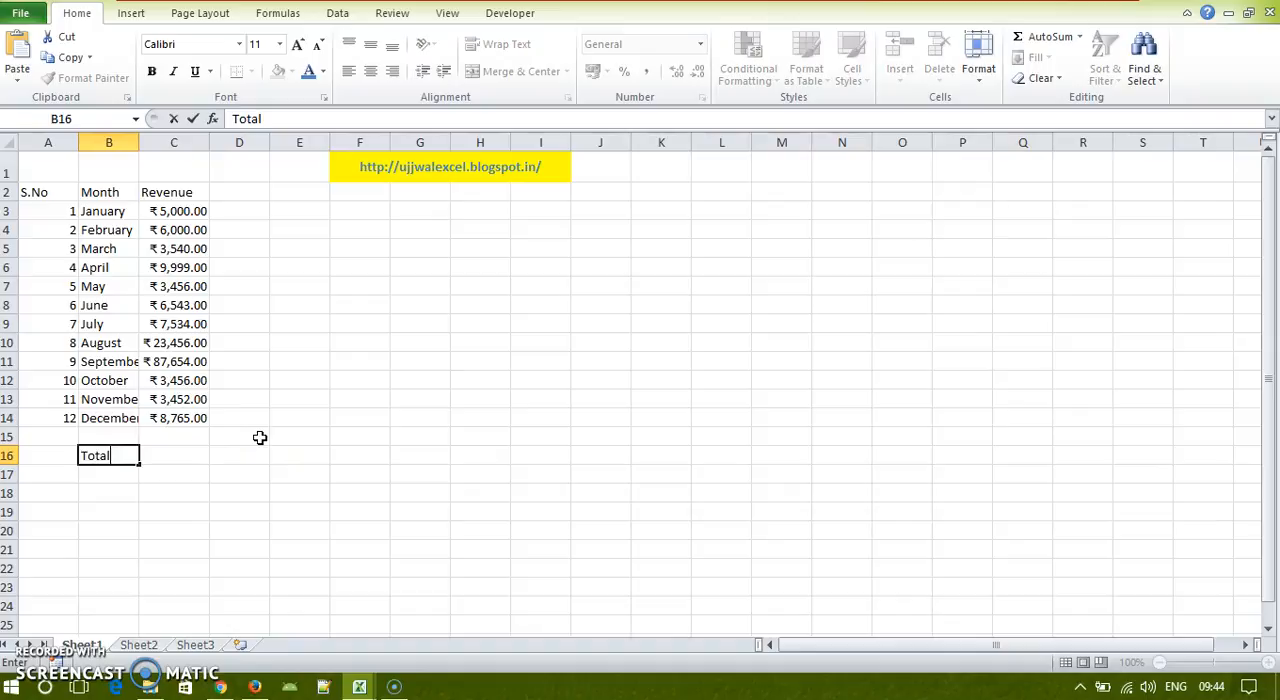
pyautogui.write(' revenue')
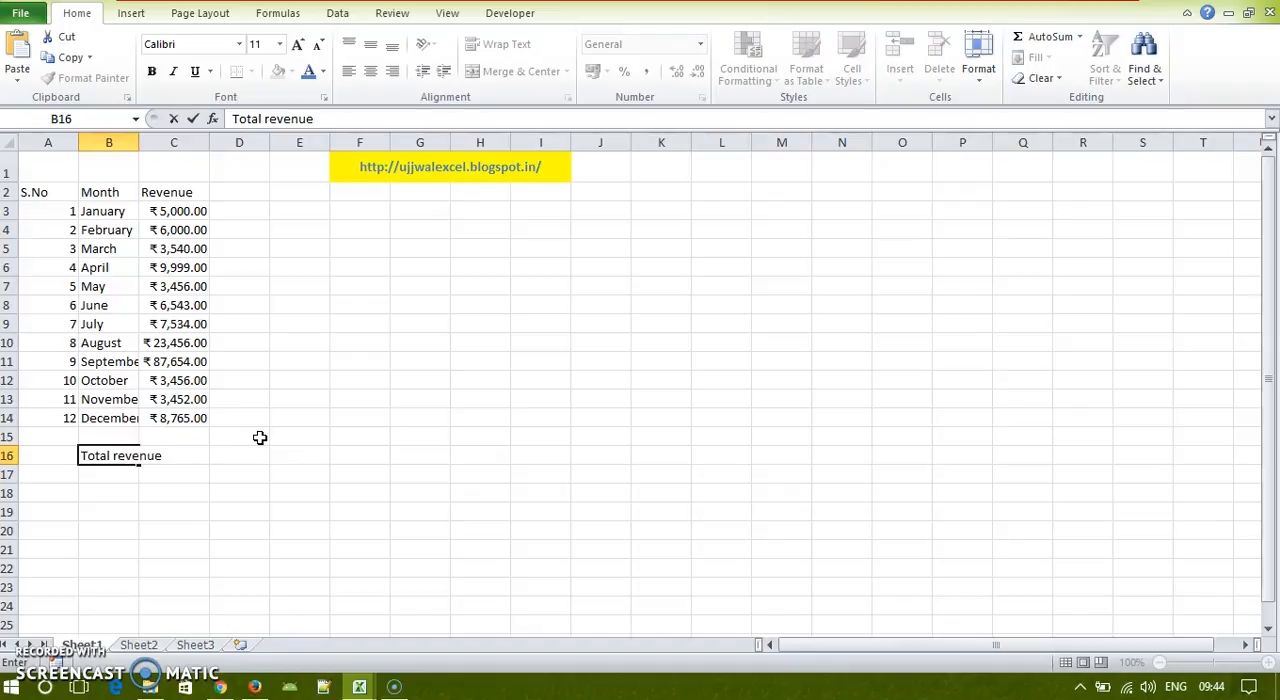
pyautogui.press('Tab')
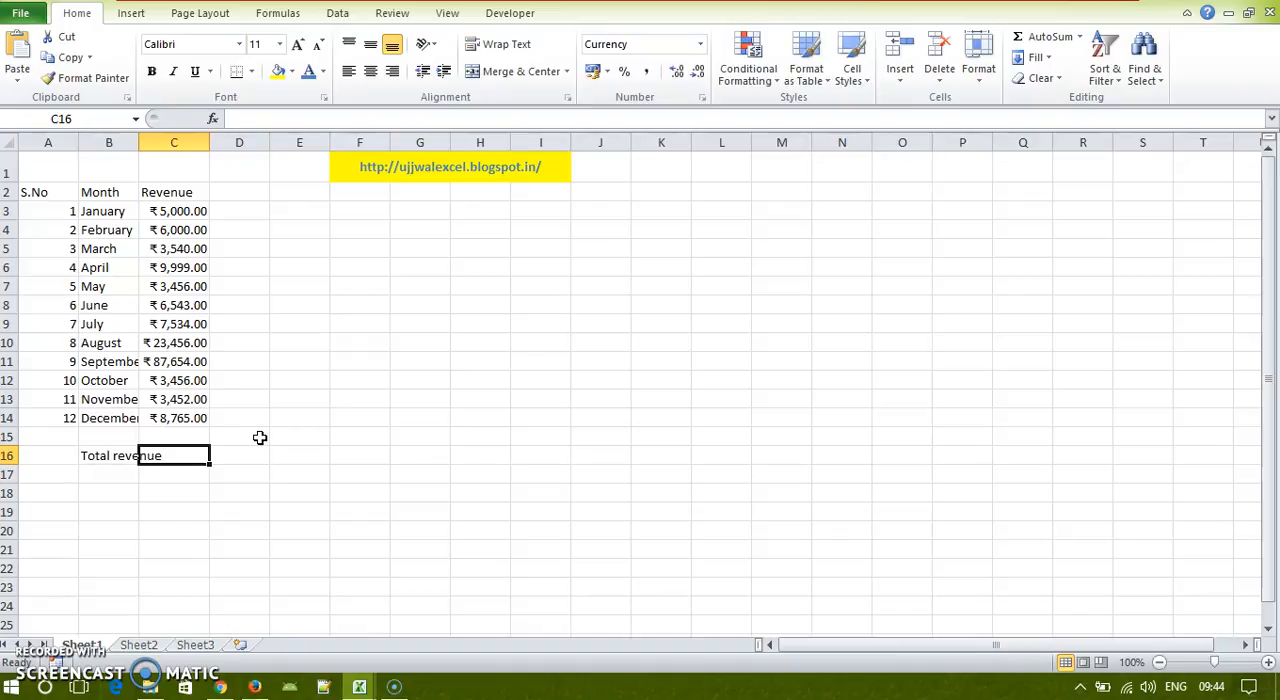
# Step: Total the twelve monthly revenues in C16 with the formula +sum(C3:C14)
pyautogui.write('=')
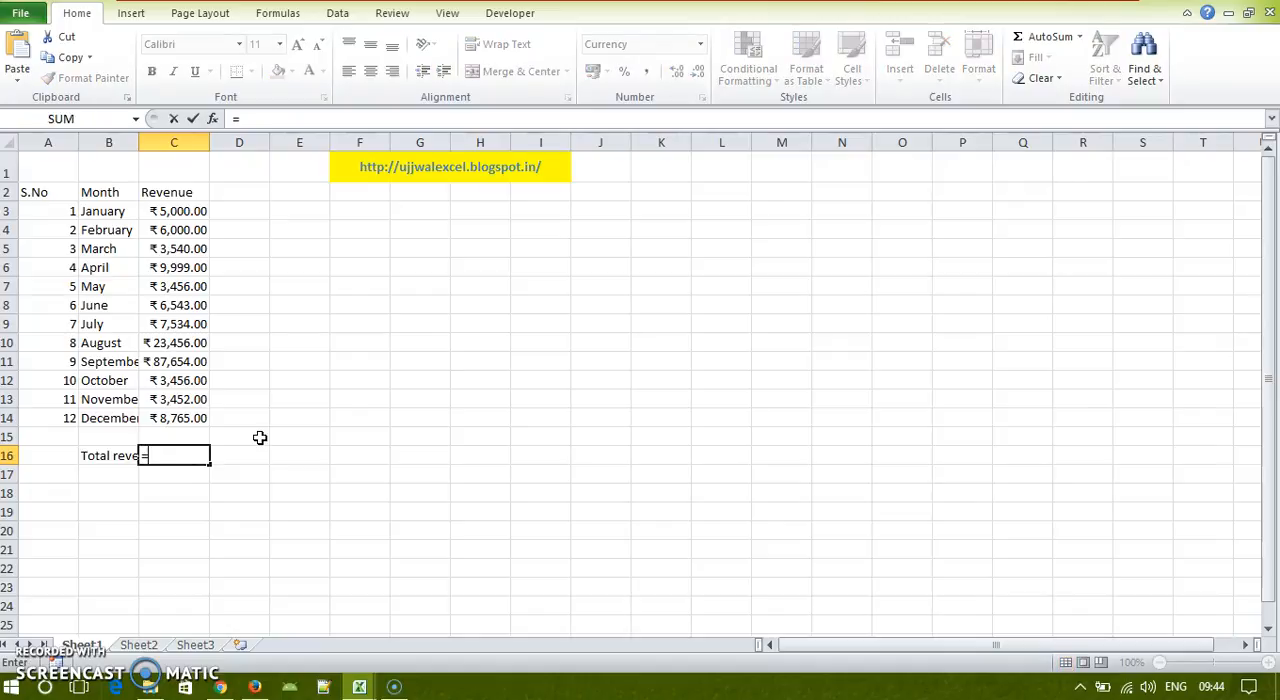
pyautogui.press('BackSpace')
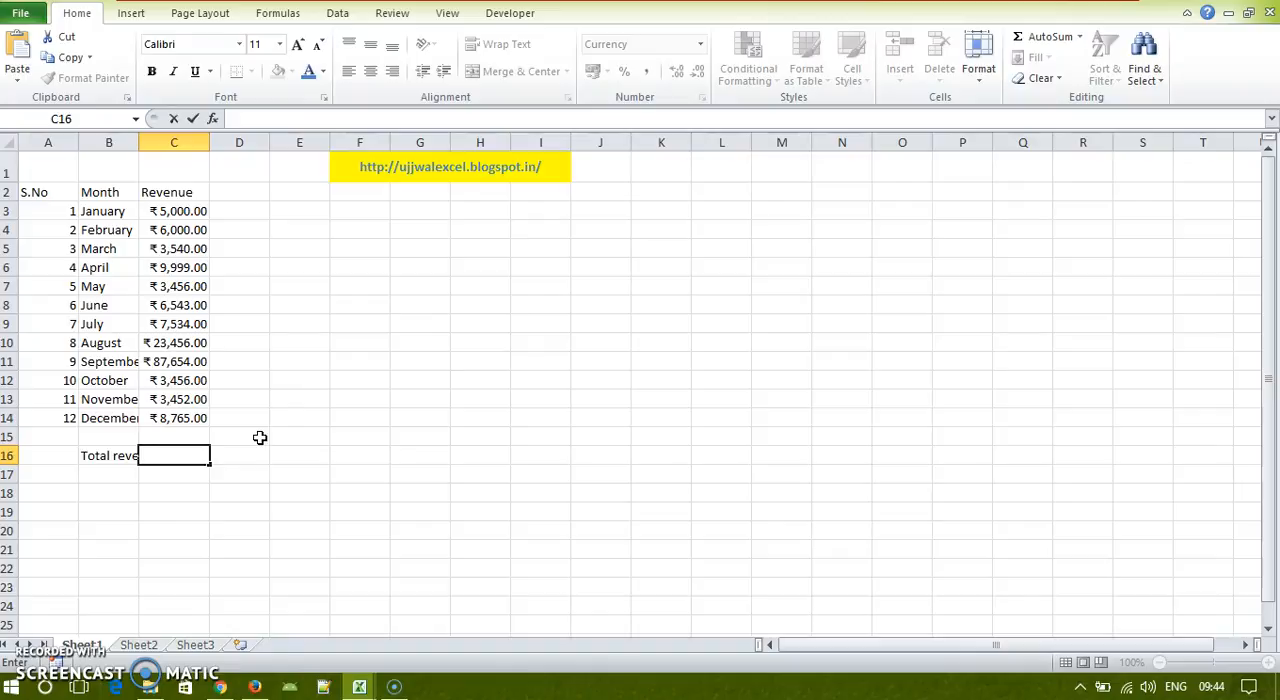
pyautogui.write('+')
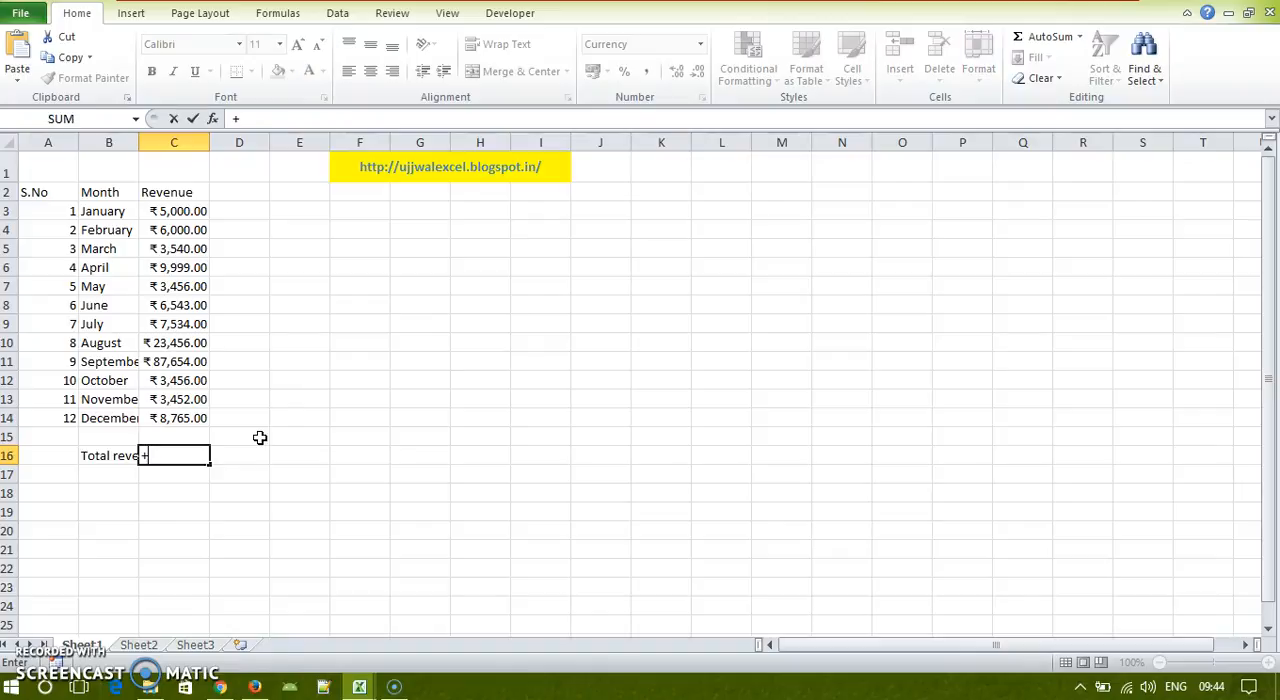
pyautogui.write('s')
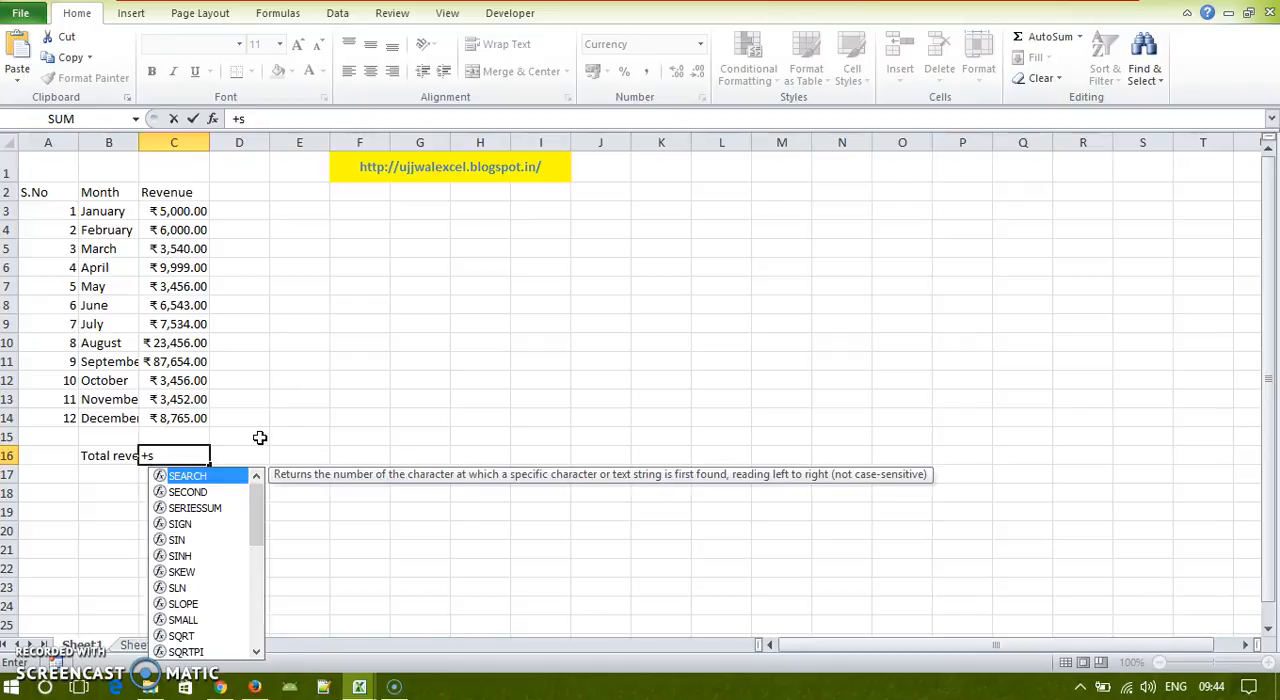
pyautogui.write('um(')
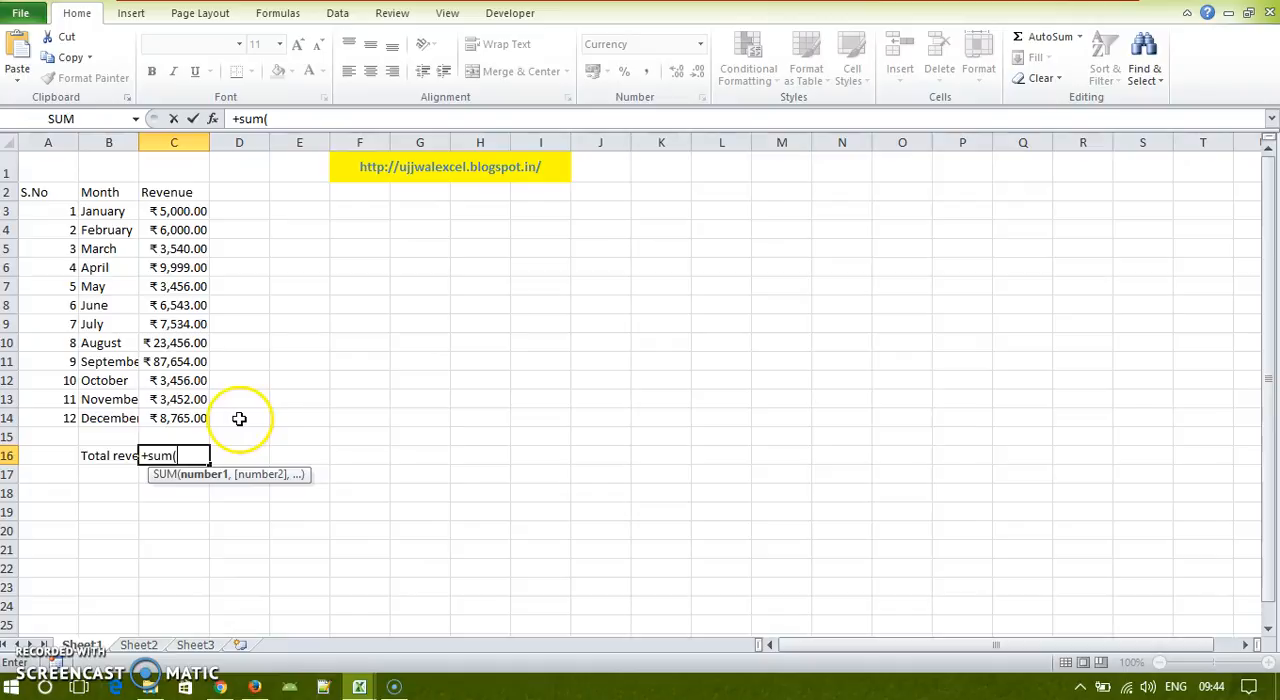
pyautogui.moveTo(171, 211); pyautogui.dragTo(183, 413)
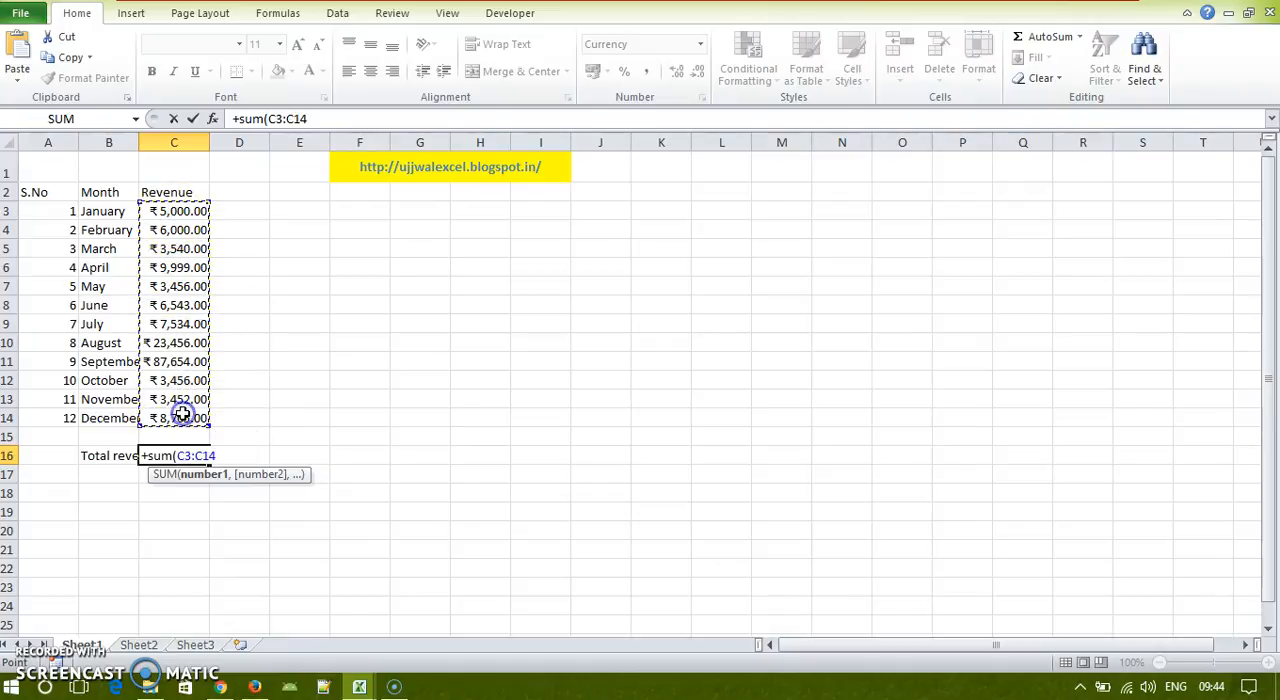
pyautogui.write(')')
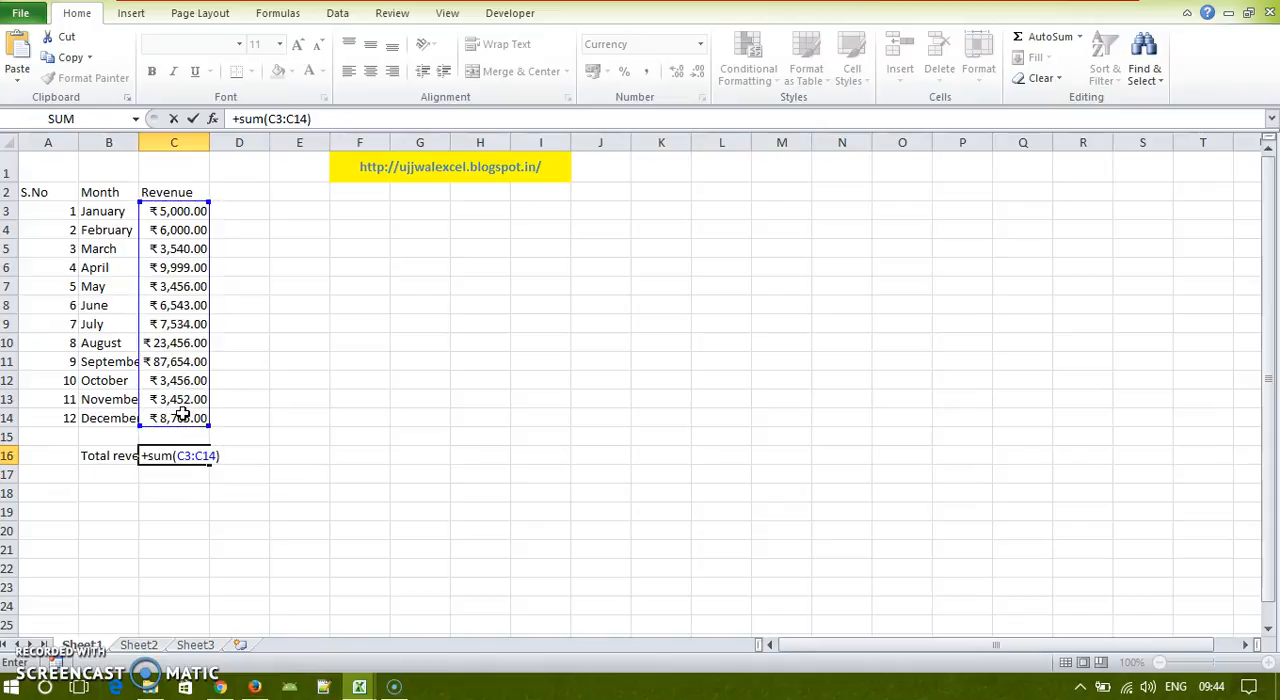
pyautogui.press('Return')
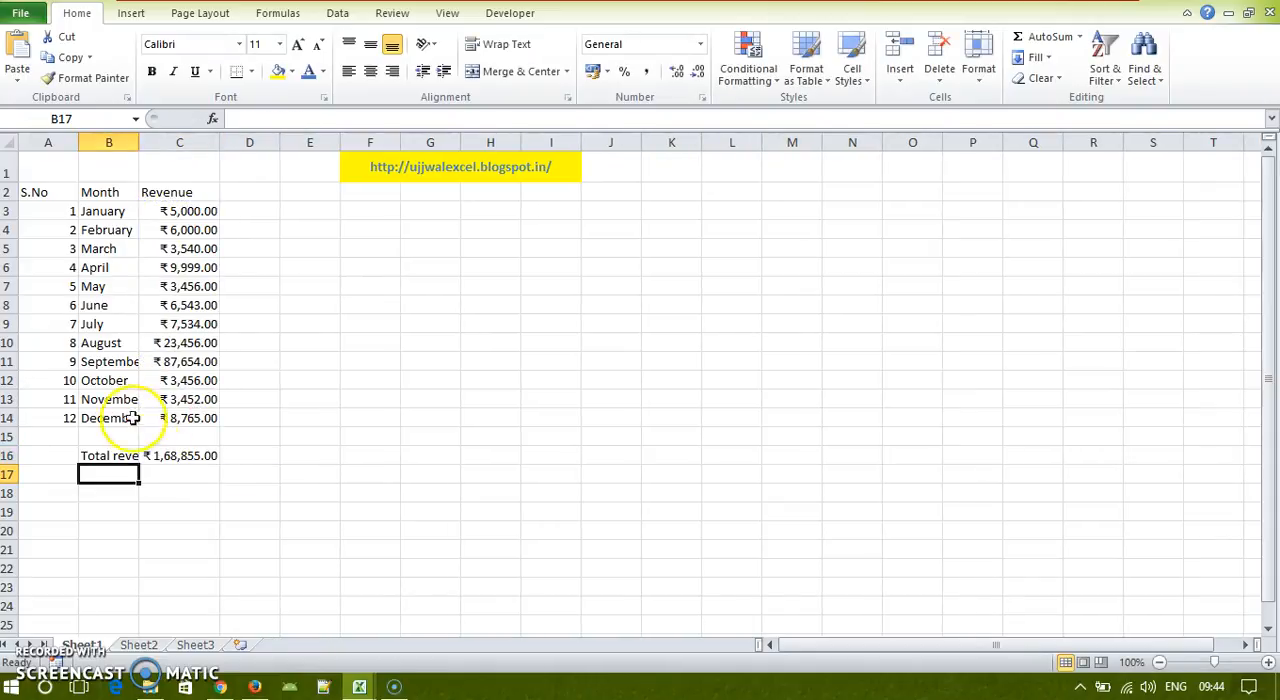
pyautogui.click(171, 455)
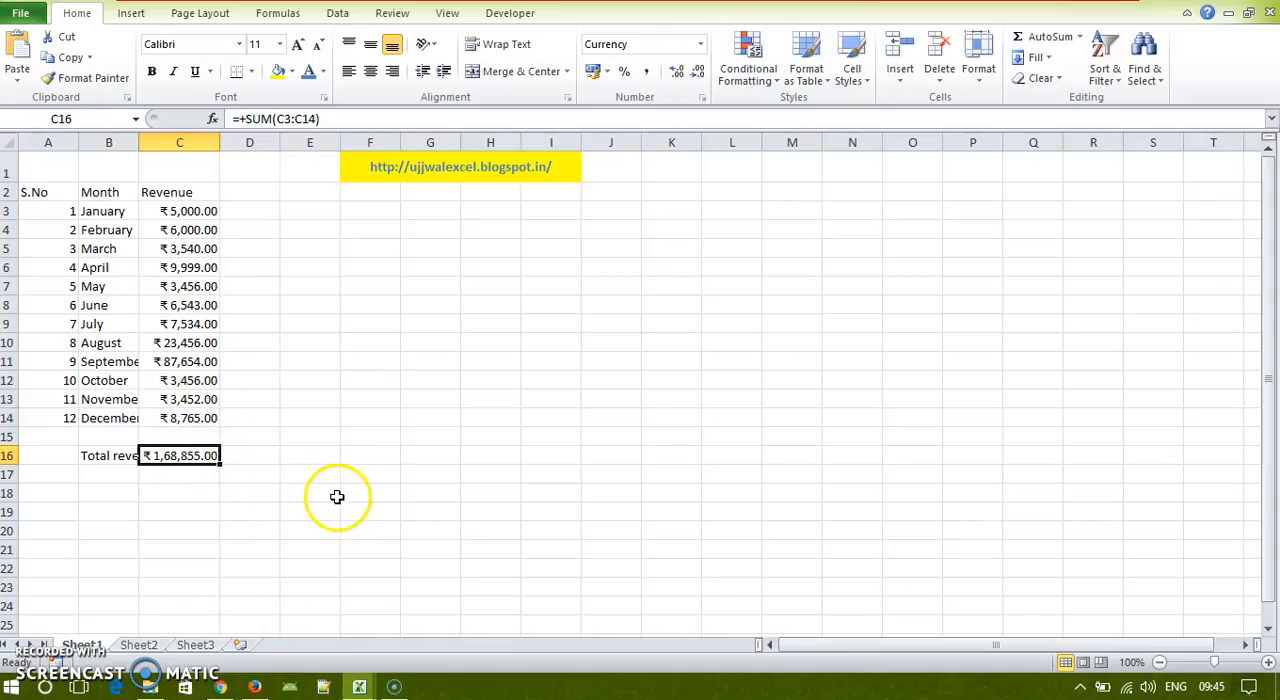
# Step: Try summing only the January, April, August and December revenues in C19 with =sum(C3,C6,C10,C14) and undo it
pyautogui.click(161, 514)
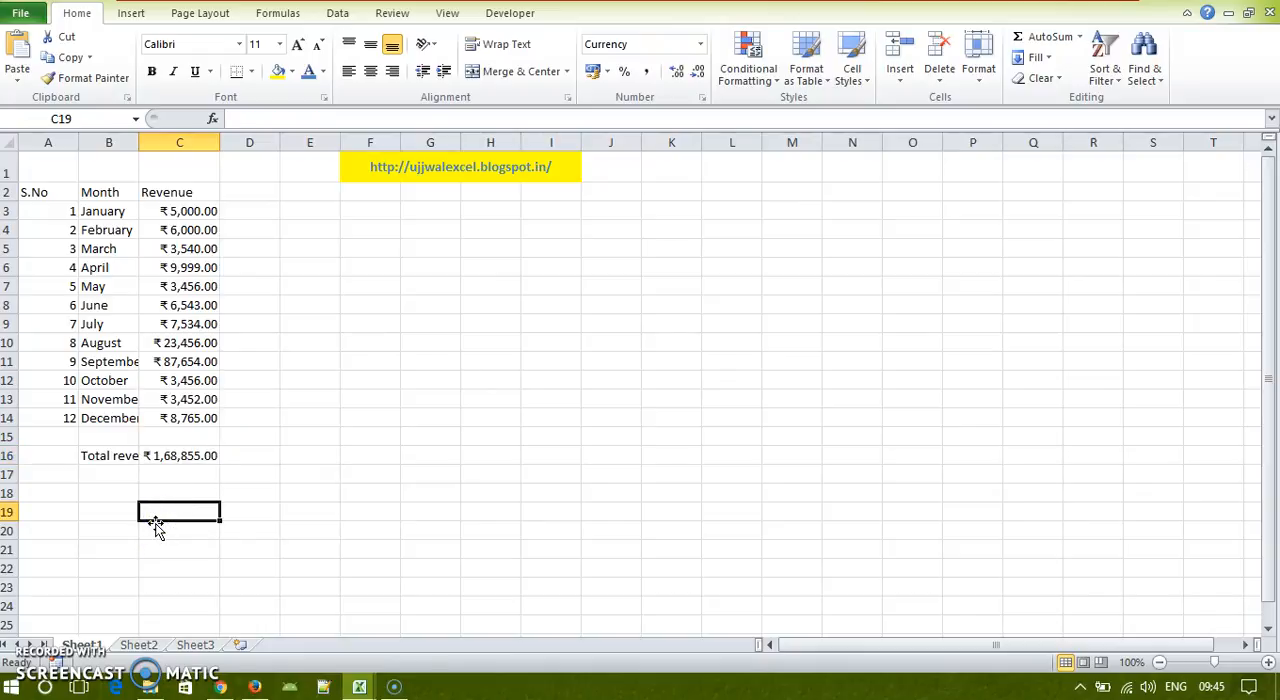
pyautogui.write('=sum')
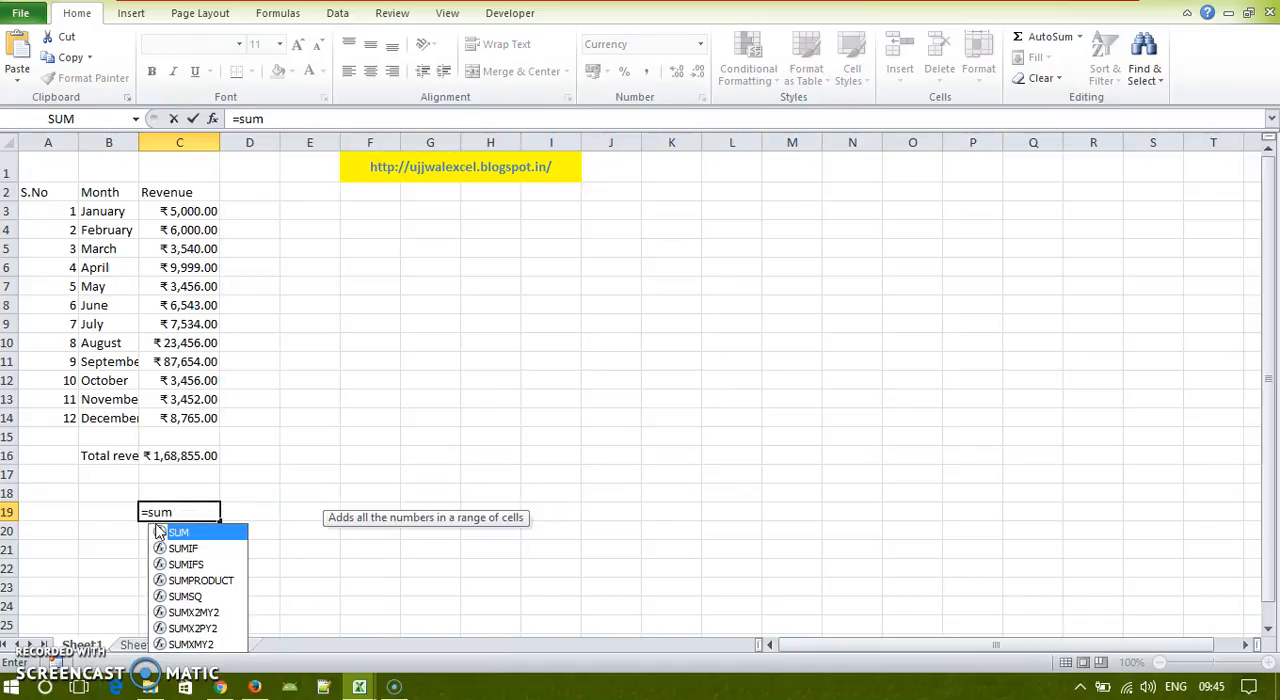
pyautogui.write('(')
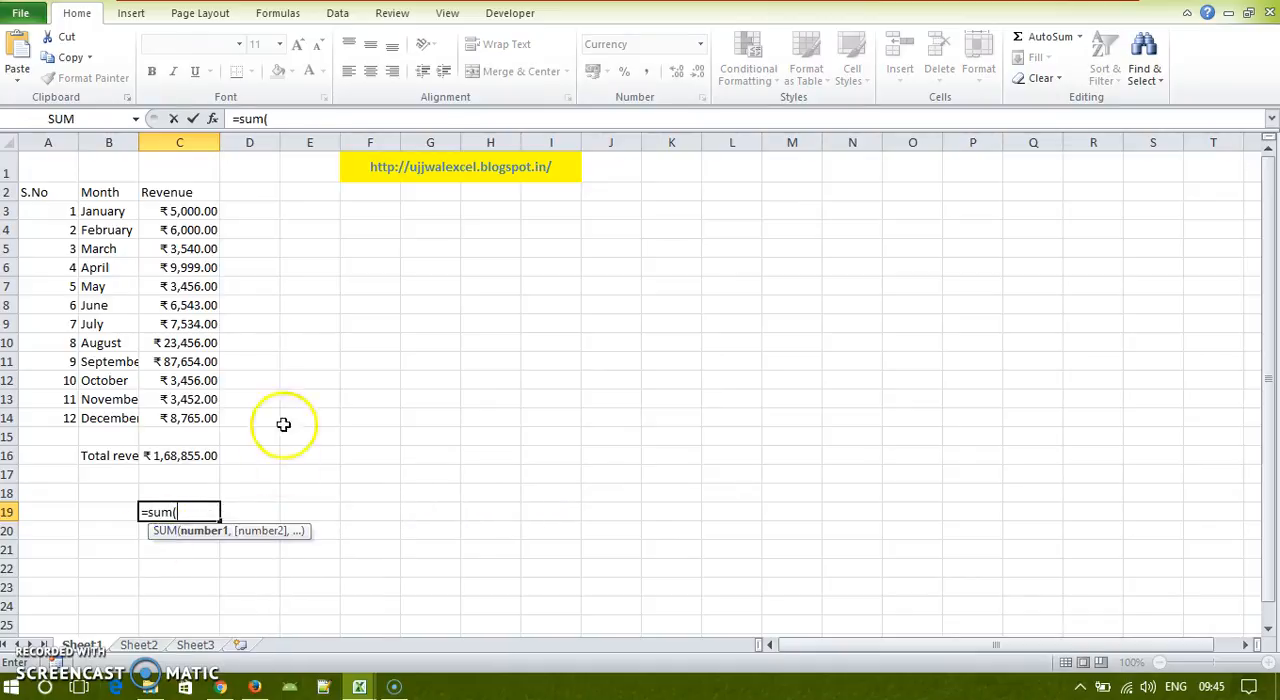
pyautogui.click(184, 216)
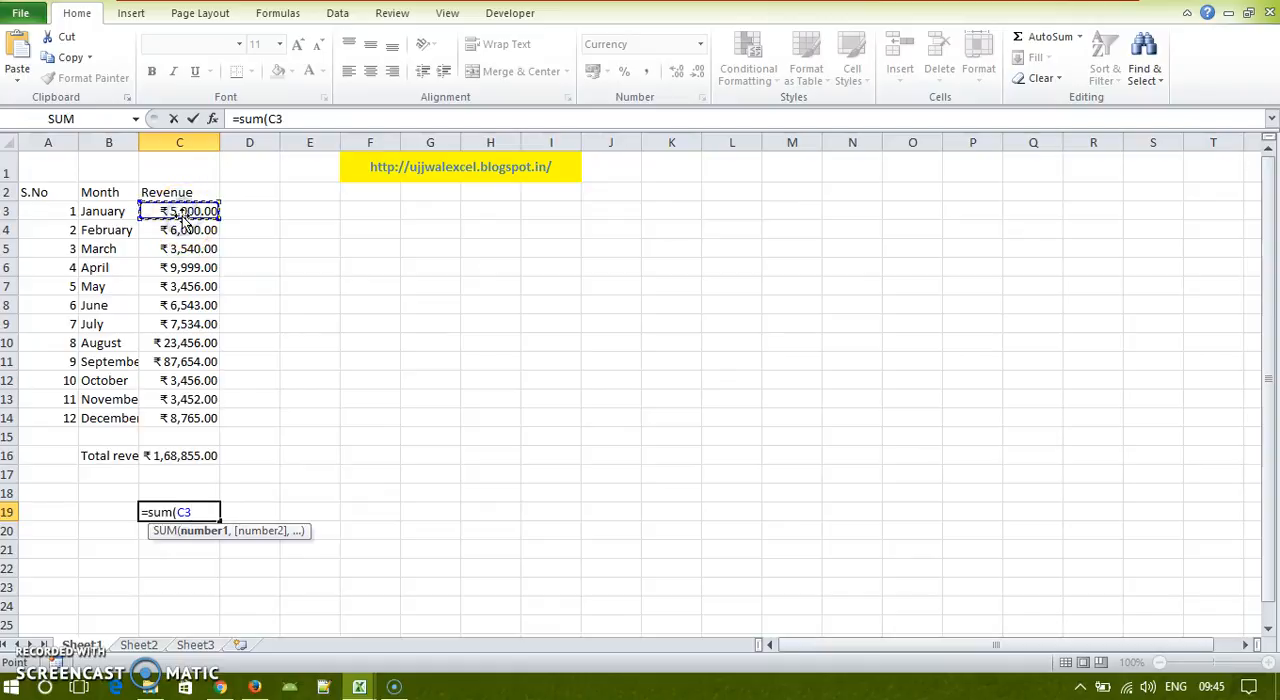
pyautogui.write(',')
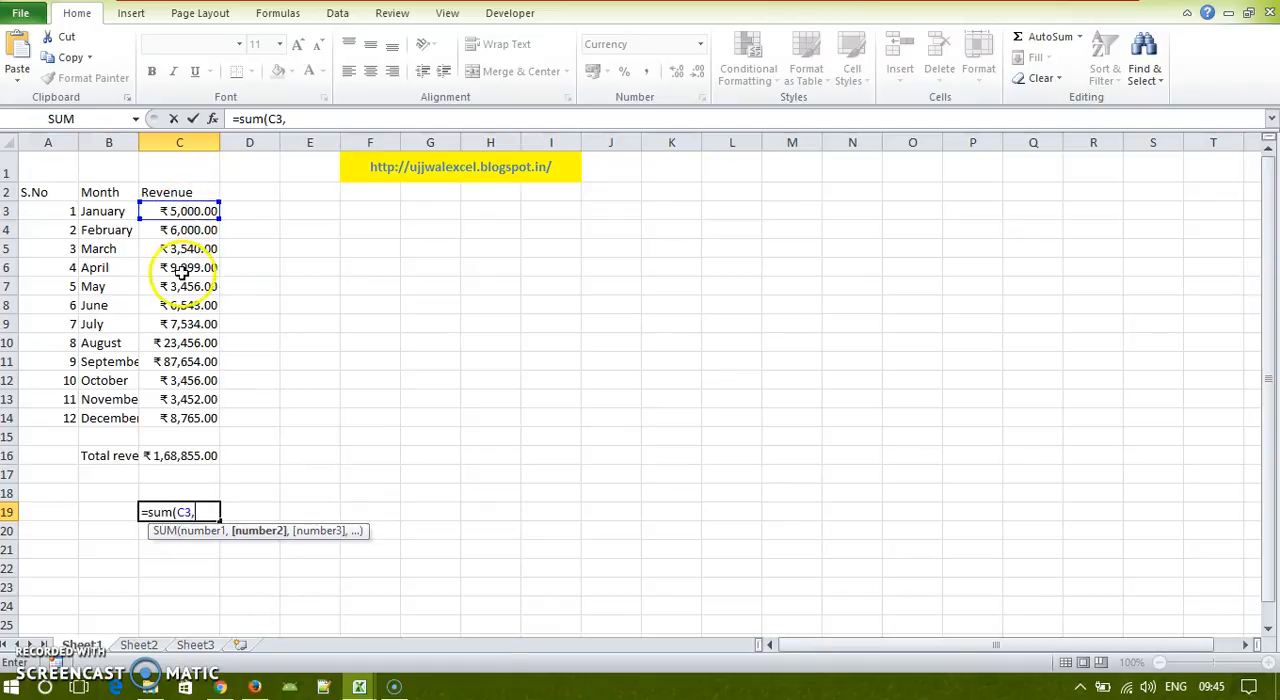
pyautogui.click(184, 267)
pyautogui.write(',')
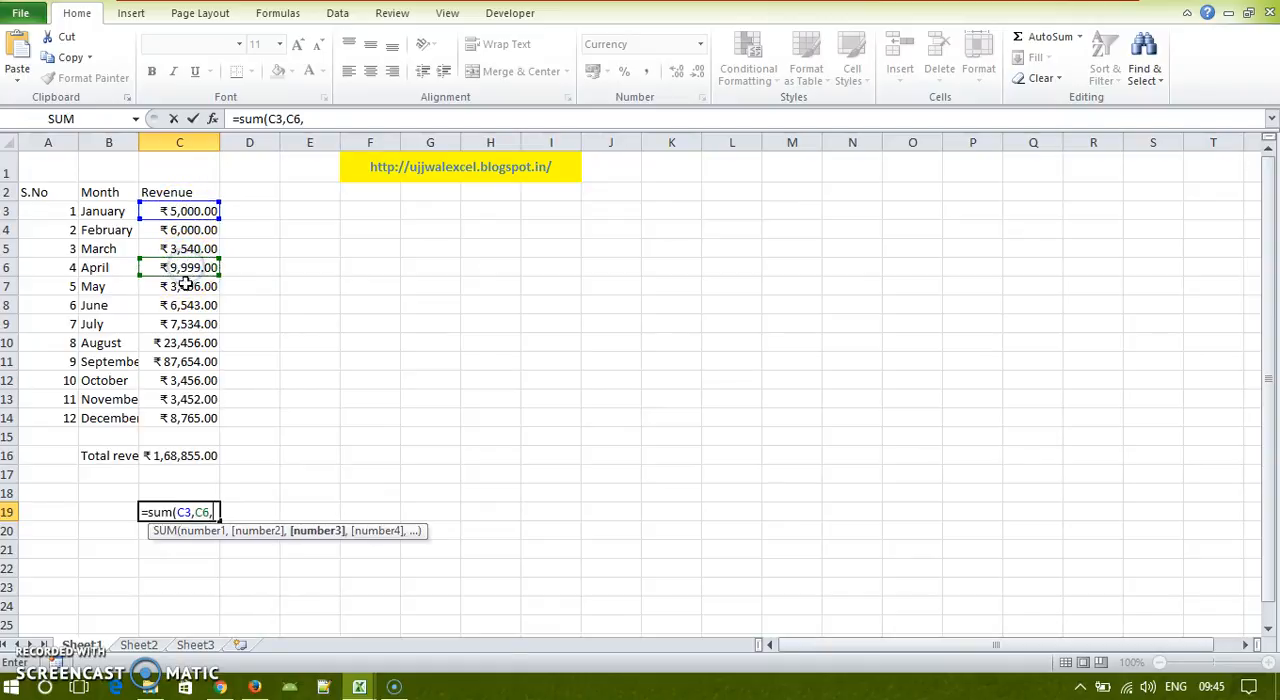
pyautogui.click(186, 343)
pyautogui.write(',')
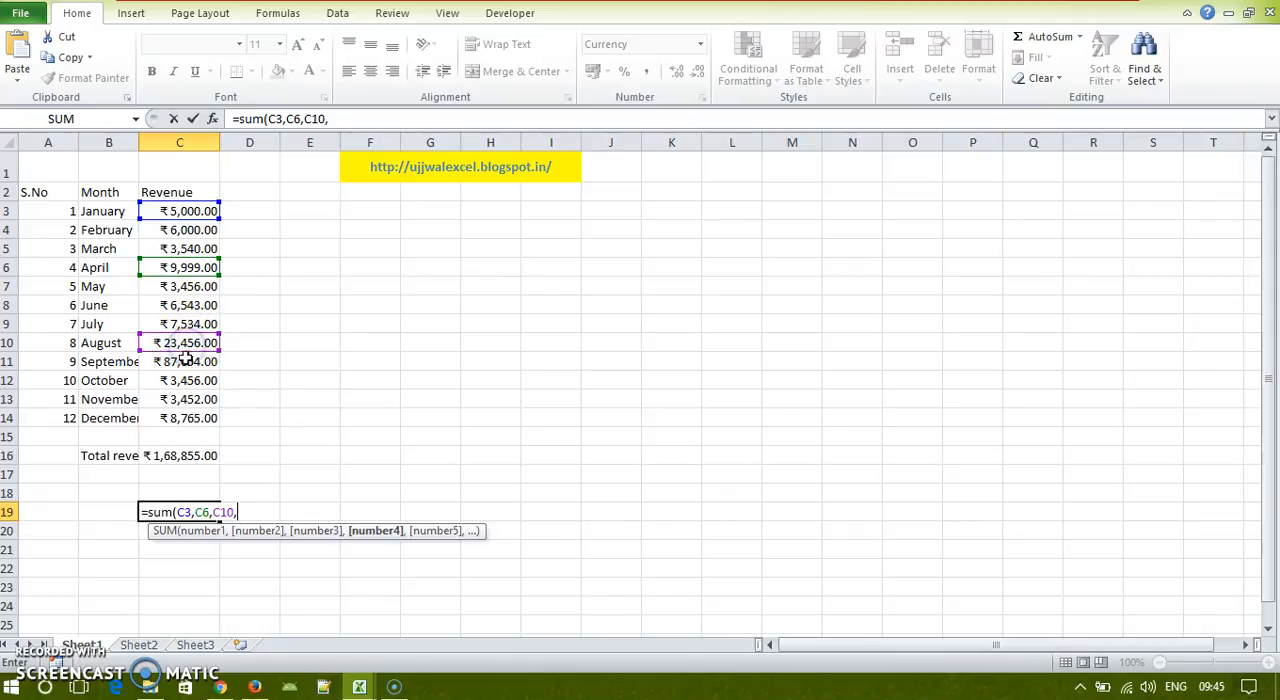
pyautogui.click(191, 421)
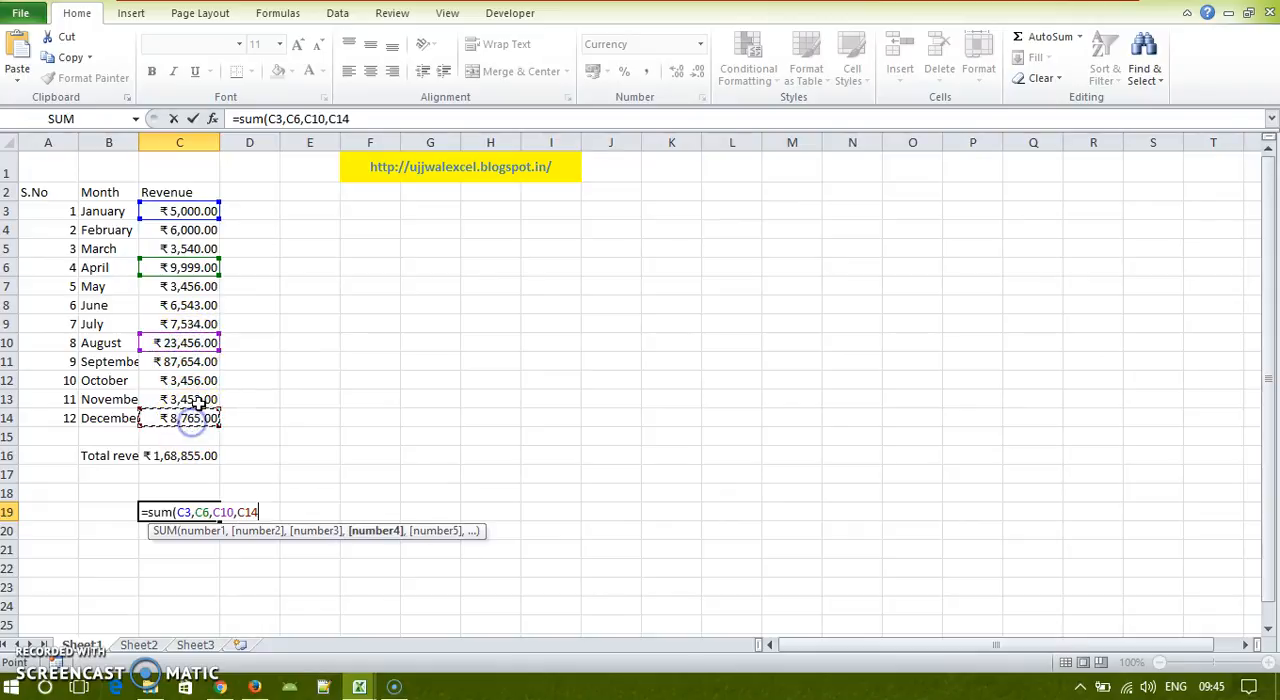
pyautogui.write(')')
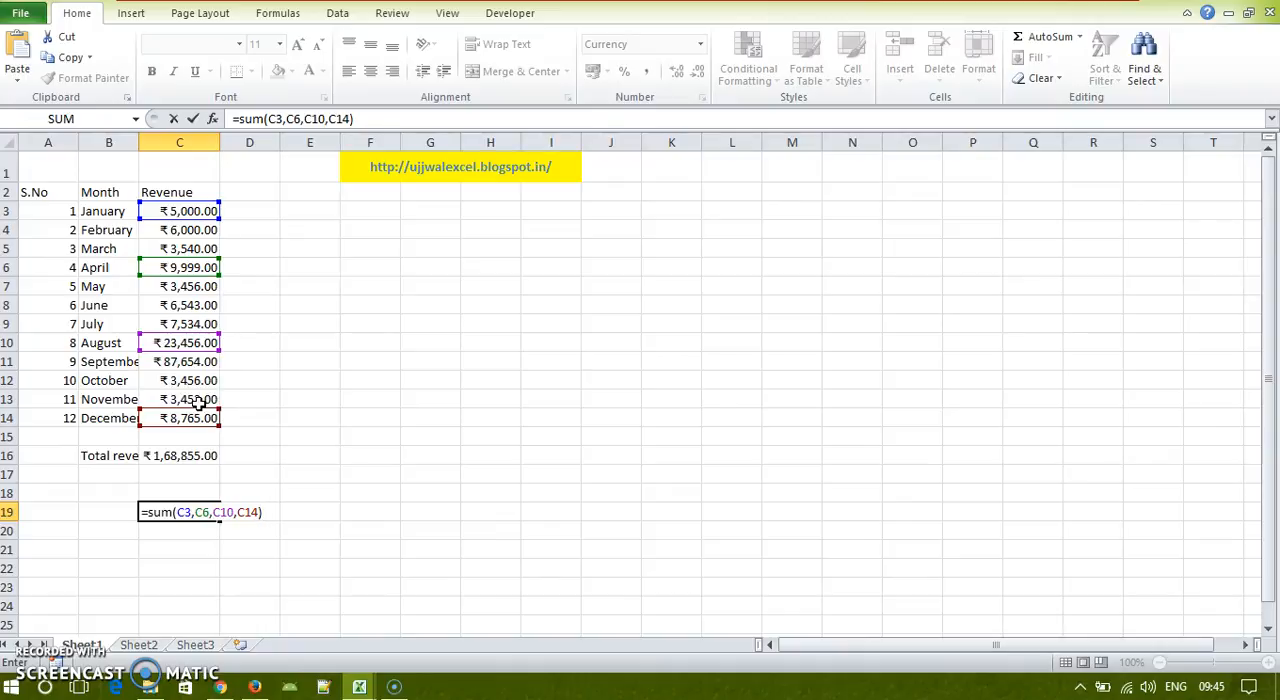
pyautogui.press('Return')
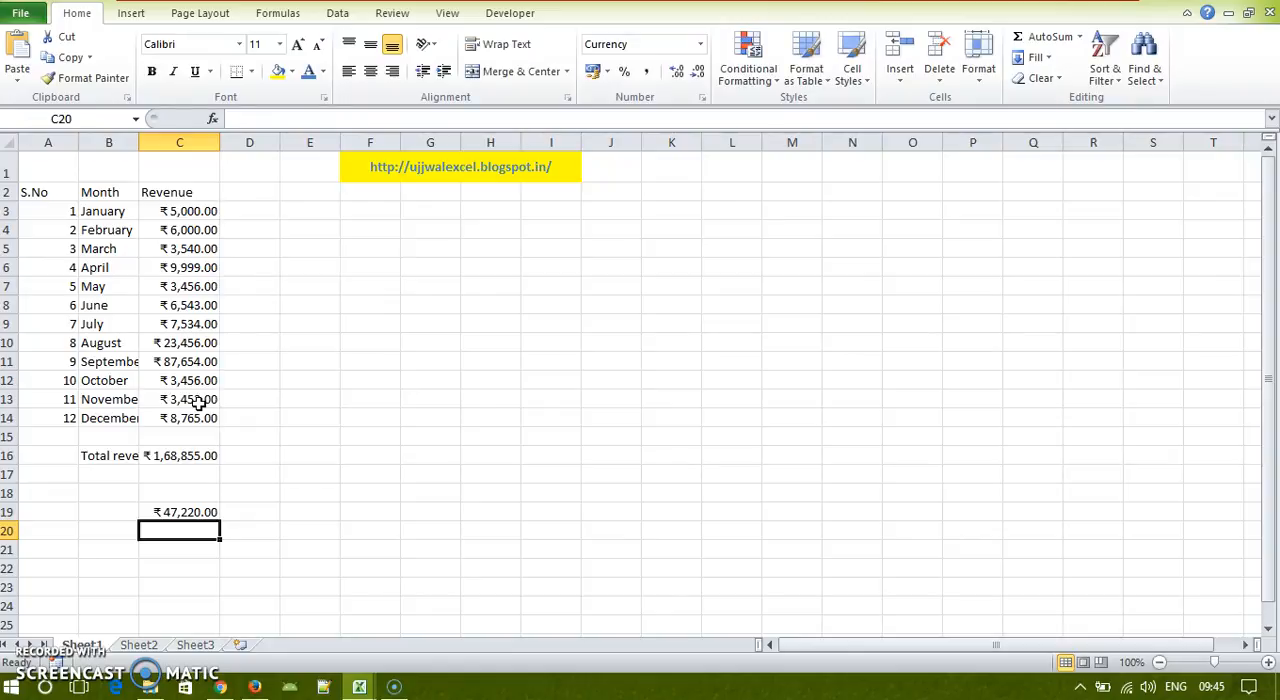
pyautogui.hotkey('ctrl', 'z')
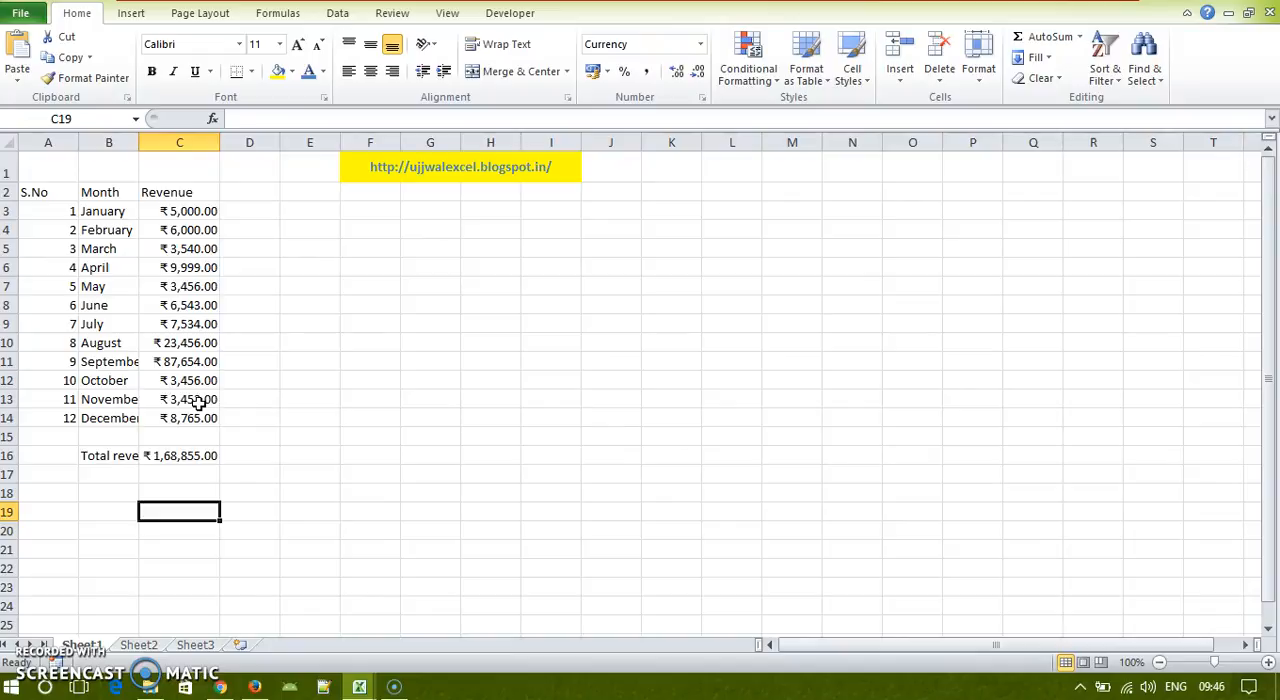
pyautogui.click(178, 458)
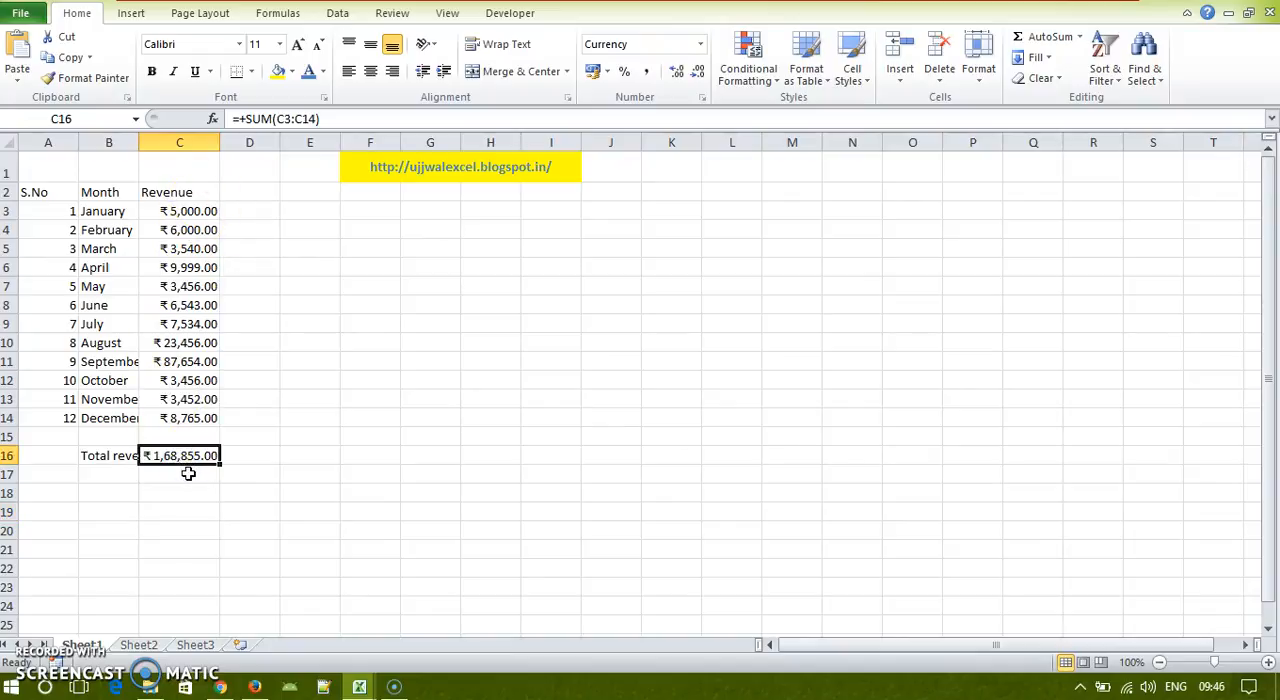